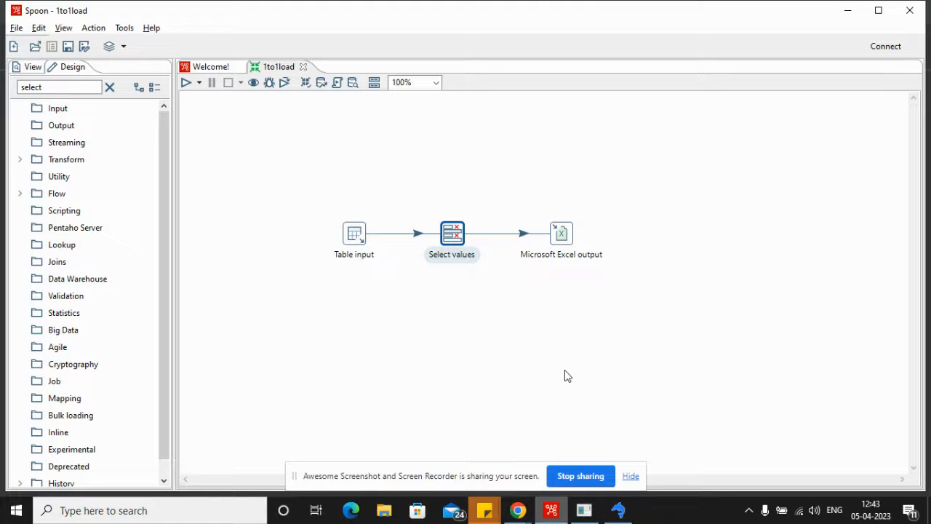
Step: Create a new transformation and place a Microsoft Excel input step on its canvas
left_click(15, 46)
left_click(295, 150)
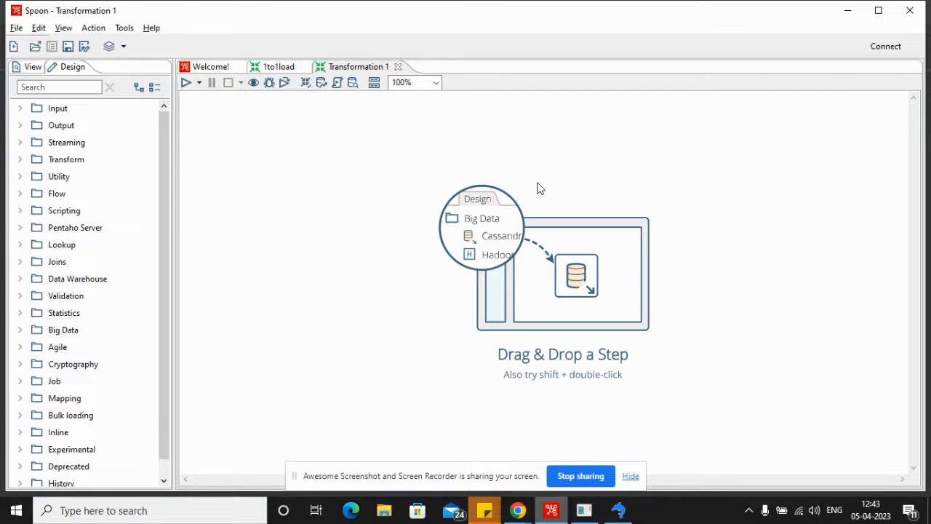
left_click(21, 109)
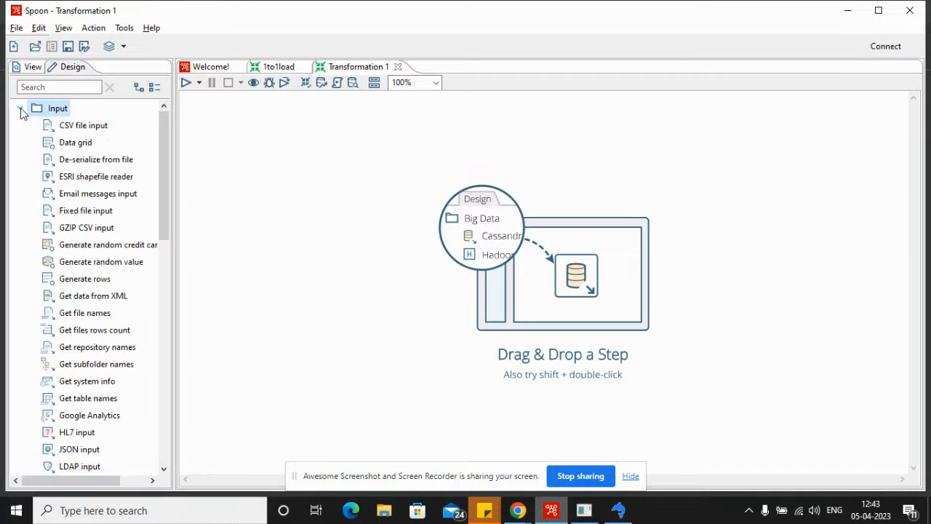
scroll(58, 211, "down", 2)
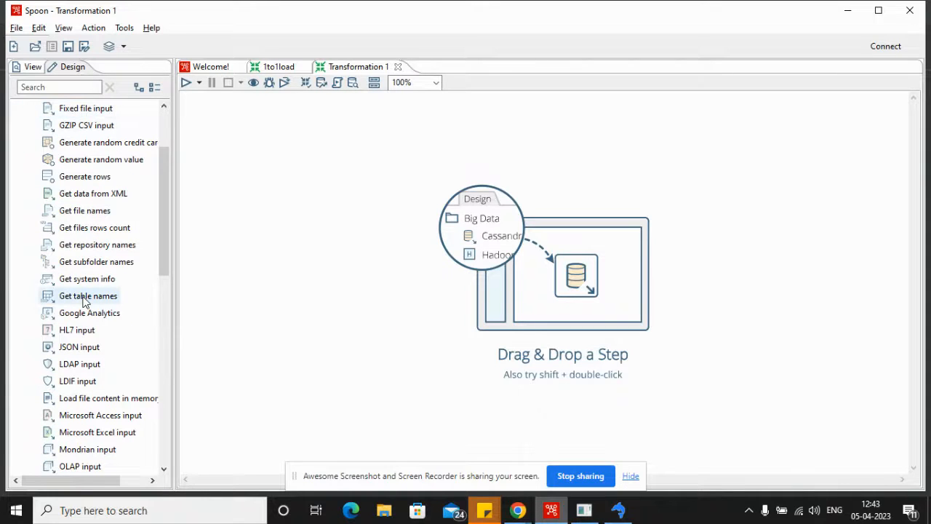
scroll(79, 268, "up", 1)
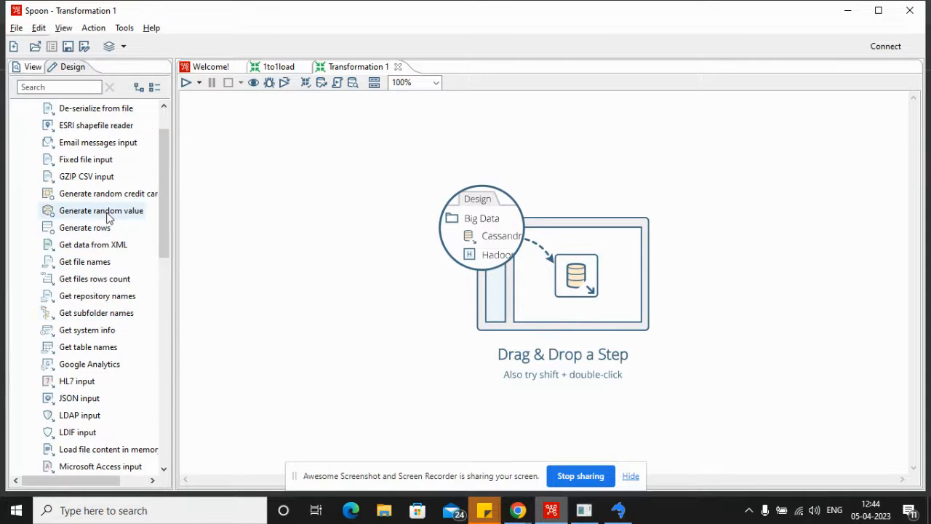
scroll(99, 263, "down", 3)
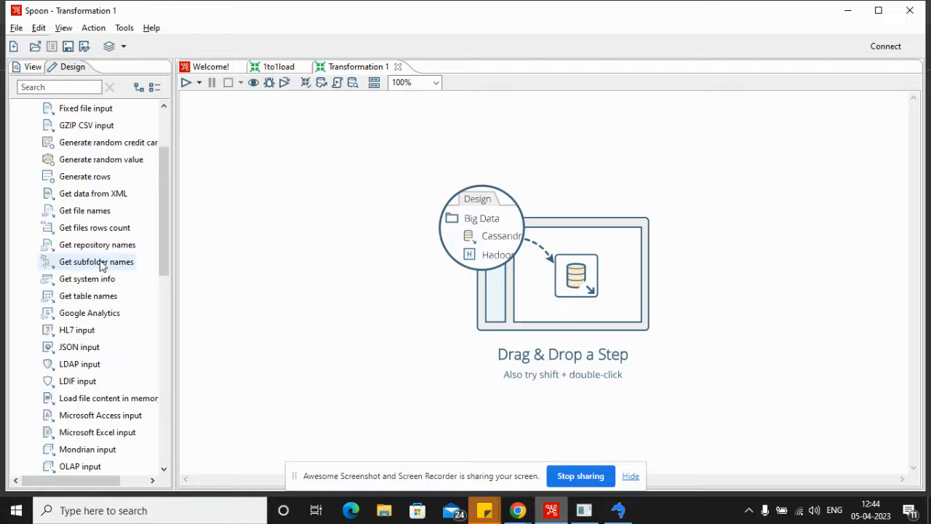
left_click_drag(99, 332, 361, 231)
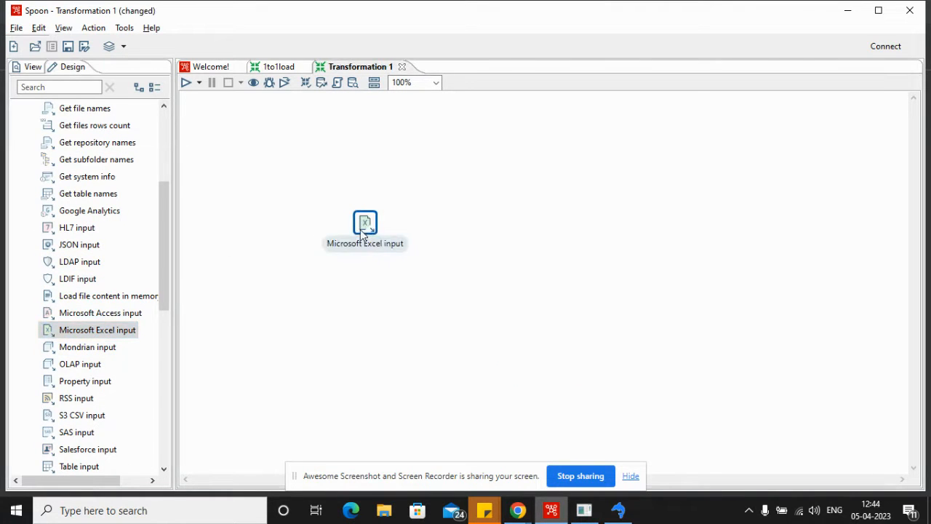
Step: Add file.xls from the test_run folder to the Microsoft Excel input step's selected files
double_click(367, 226)
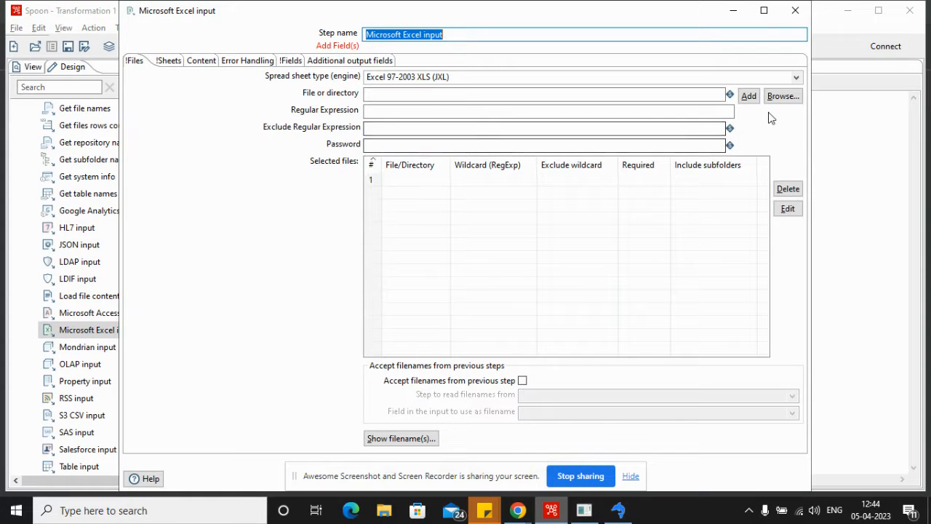
left_click(782, 98)
left_click(288, 125)
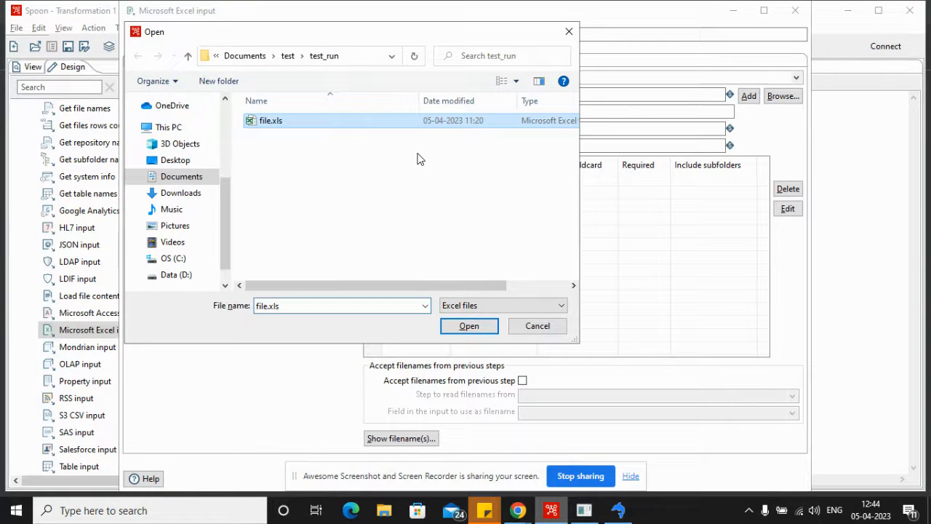
left_click(469, 325)
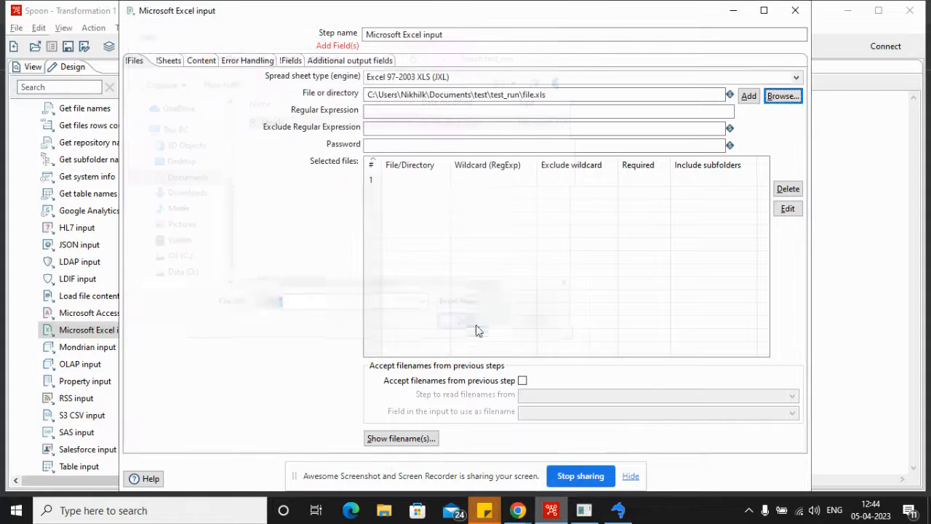
left_click(750, 99)
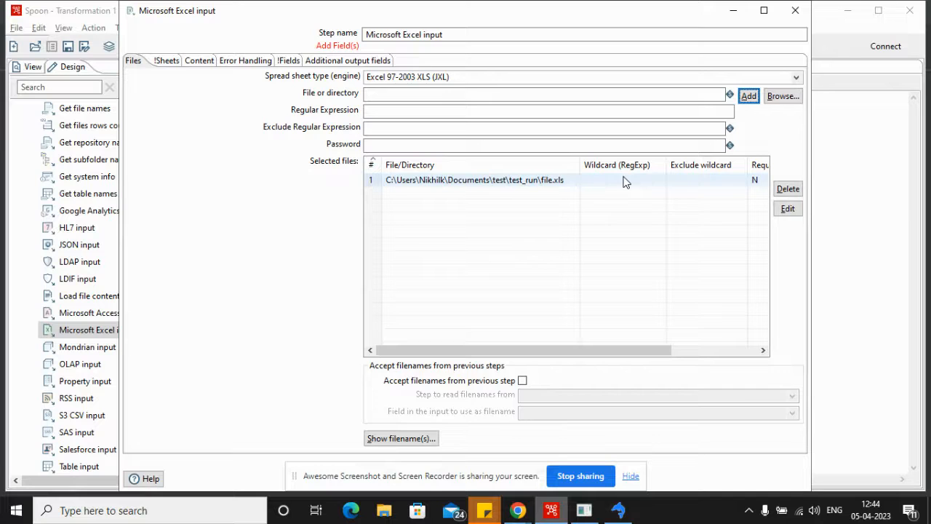
Step: Add Sheet1 to the list of sheets the Excel input step reads
left_click(162, 61)
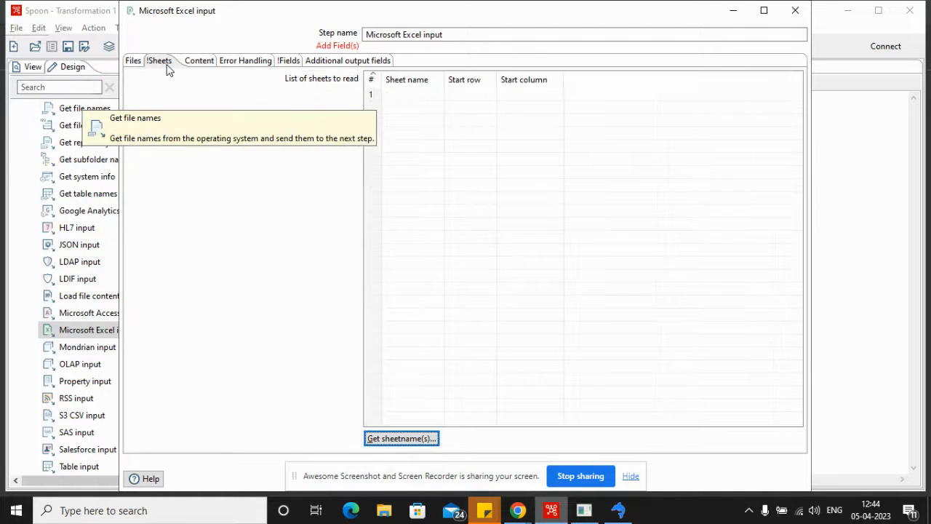
left_click(417, 438)
left_click(418, 200)
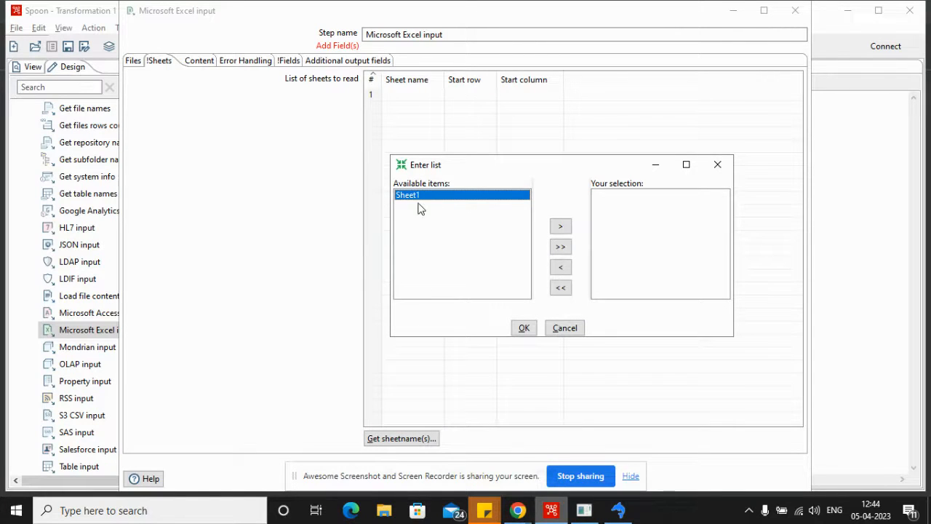
left_click(560, 226)
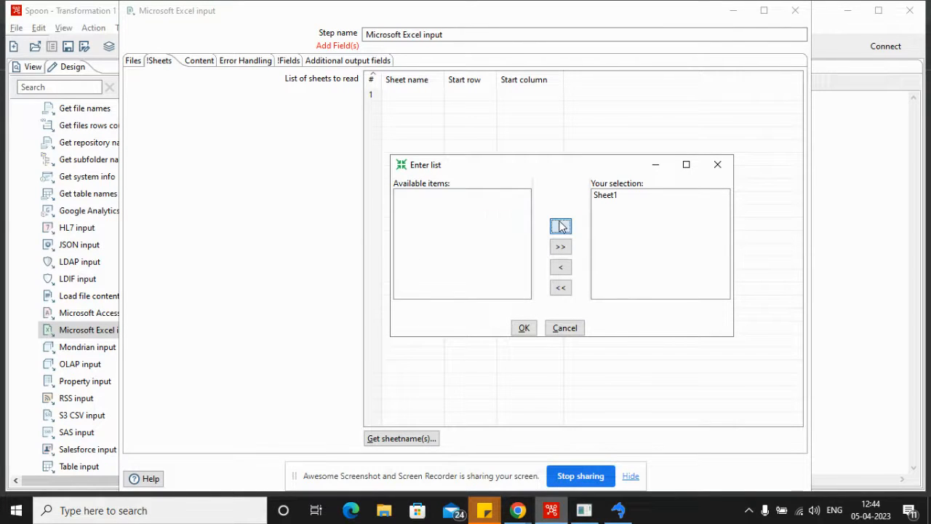
left_click(532, 332)
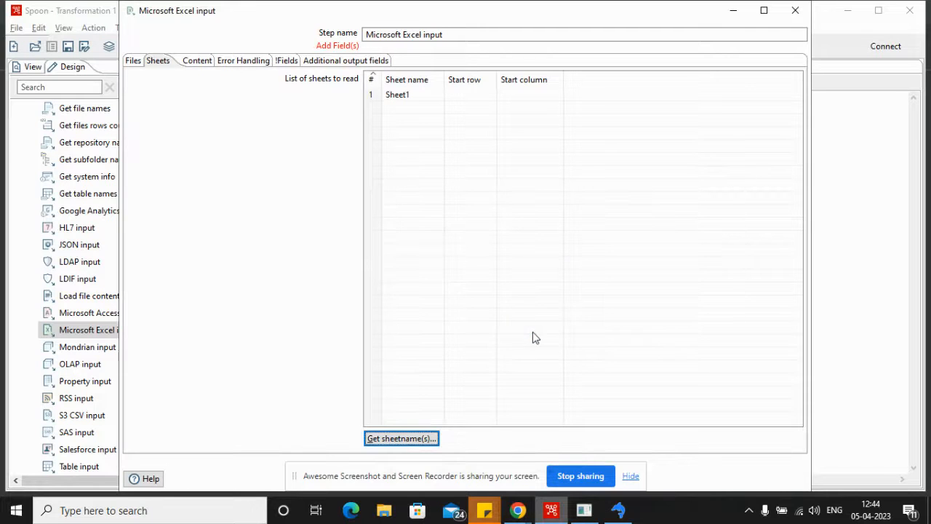
Step: Load the Excel input step's fields from the header row of the sheet
left_click(284, 64)
left_click(447, 443)
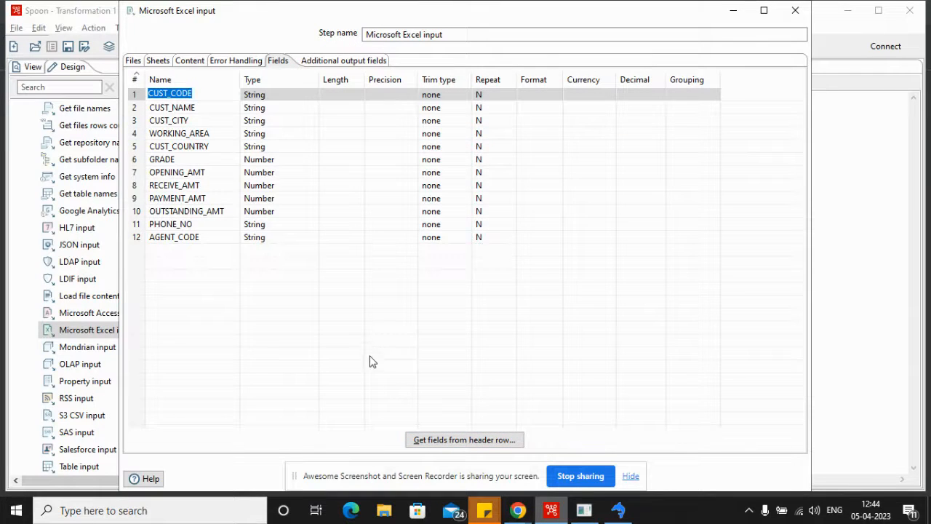
left_click(630, 476)
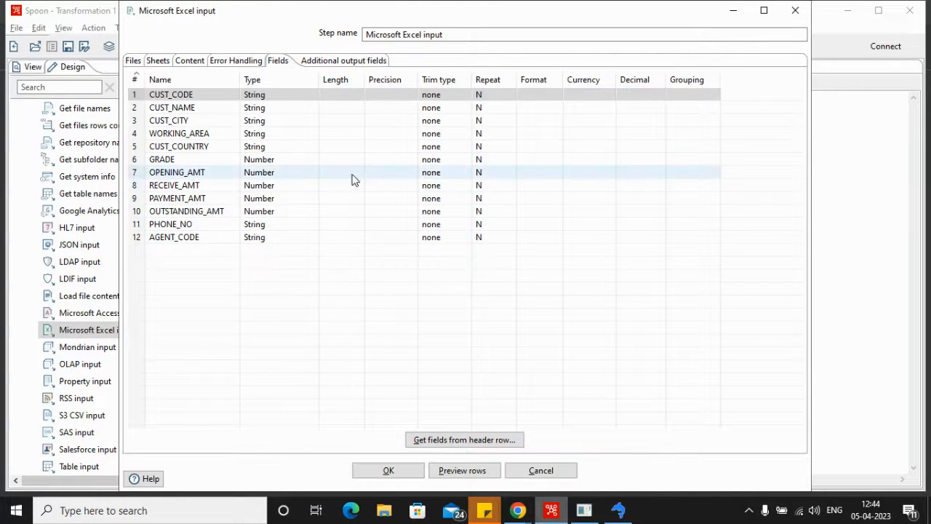
Step: Preview the rows of the Excel input step using the default preview size and accept the step's settings
left_click(345, 62)
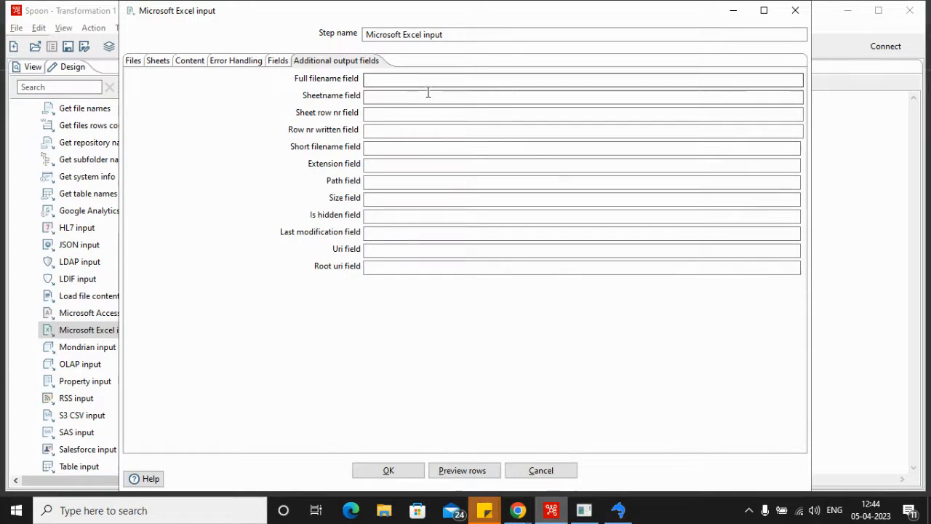
left_click(189, 66)
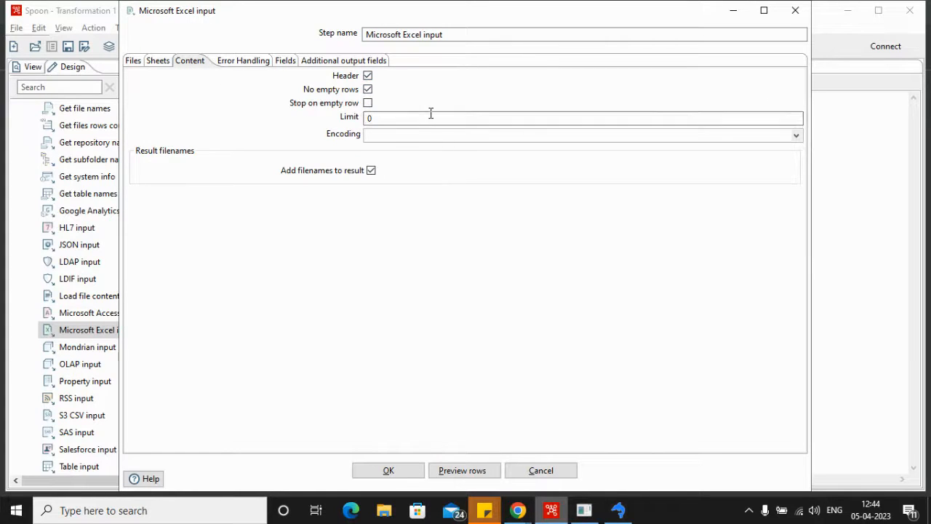
left_click(466, 470)
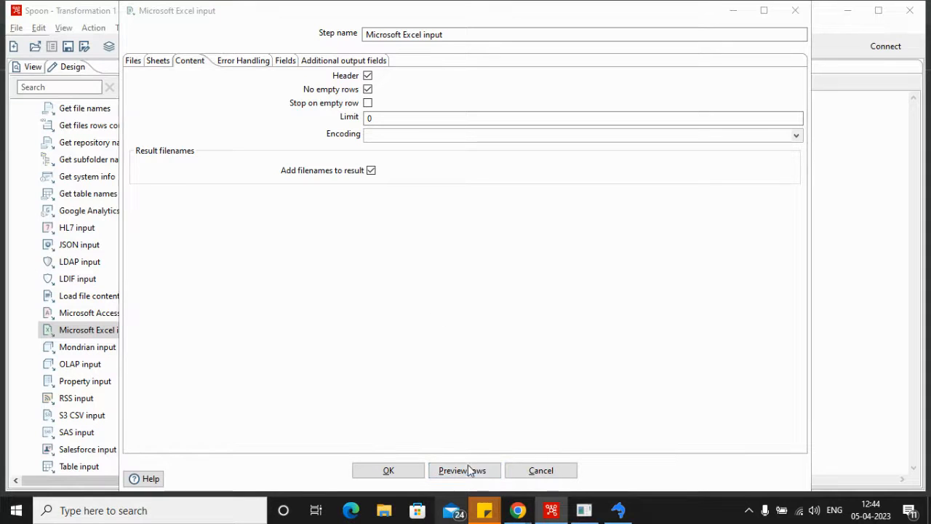
left_click(500, 285)
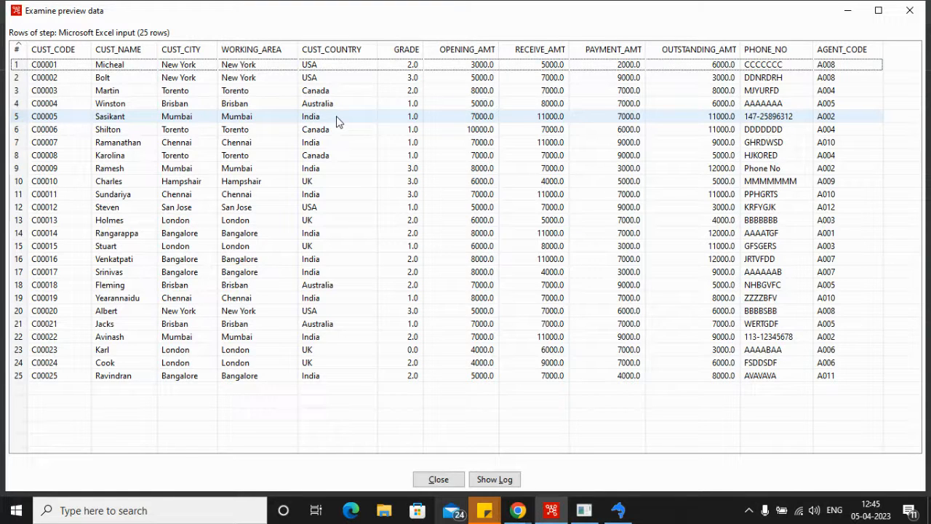
left_click(440, 480)
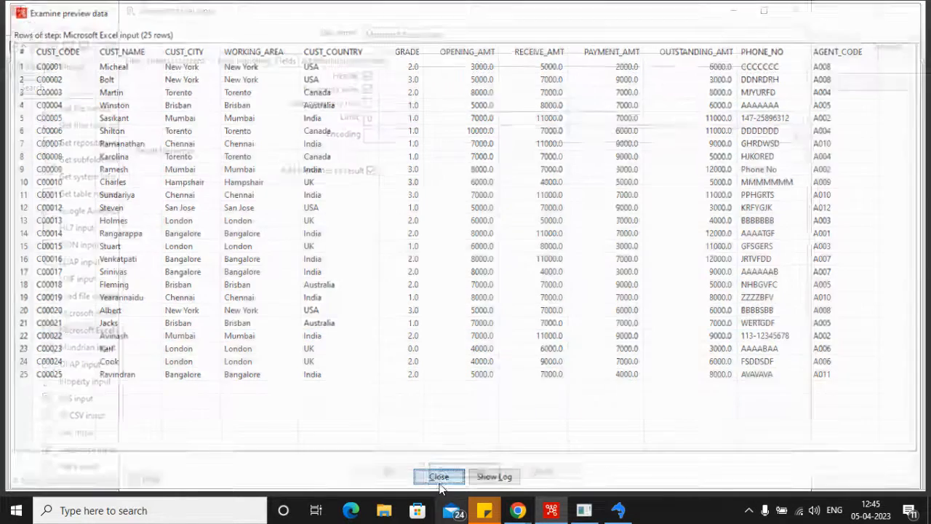
left_click(408, 475)
Step: Place a Filter rows step beside the Microsoft Excel input step and connect the Excel input to it
left_click(56, 90)
type("filter")
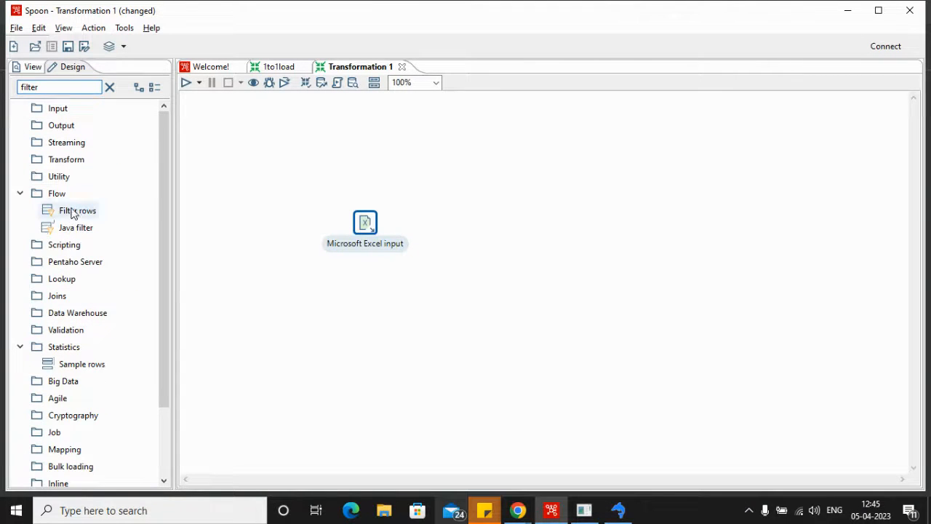
left_click_drag(77, 211, 489, 231)
left_click(460, 210)
mouse_move(373, 228)
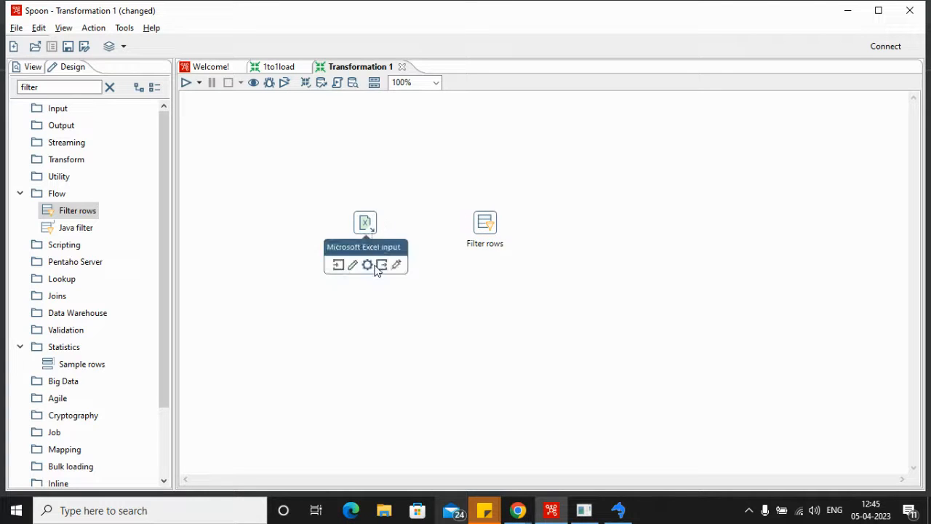
left_click_drag(382, 266, 485, 225)
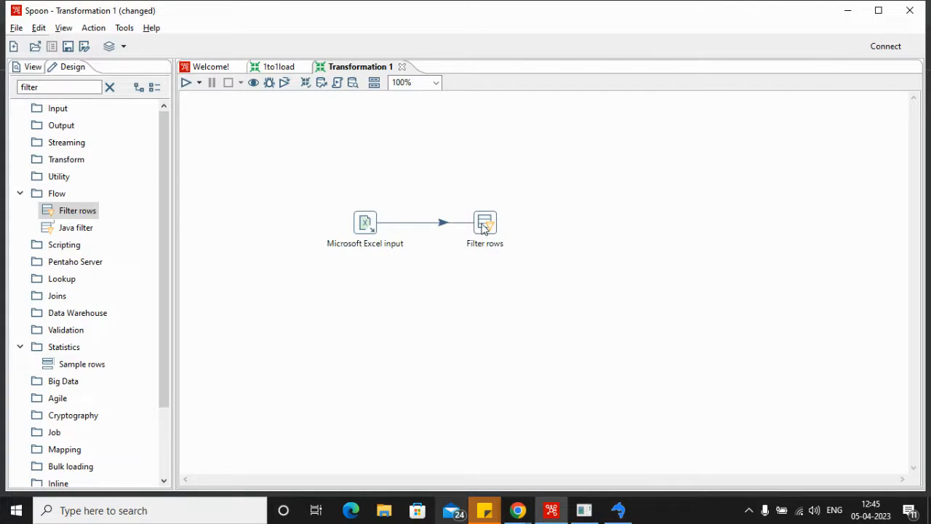
Step: Set the Filter rows condition to compare the CUST_COUNTRY field using the = function
double_click(488, 243)
left_click(259, 231)
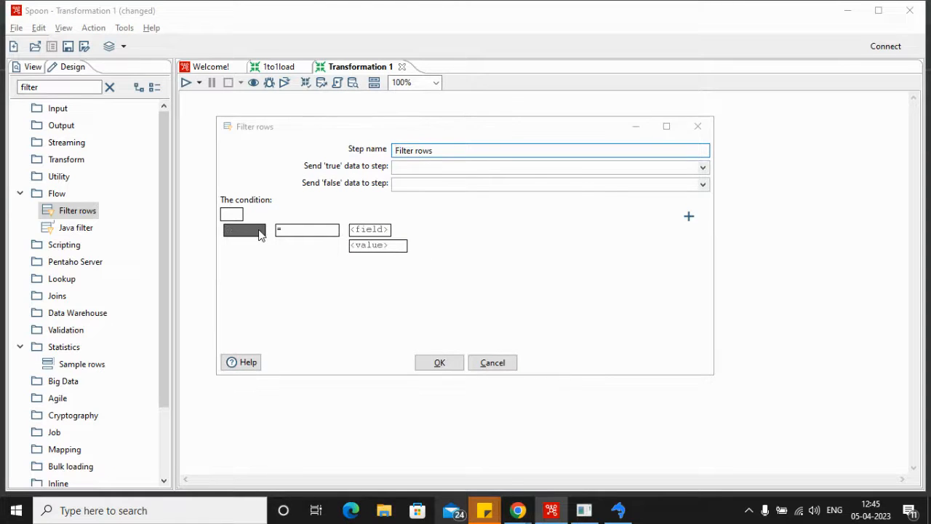
left_click(461, 260)
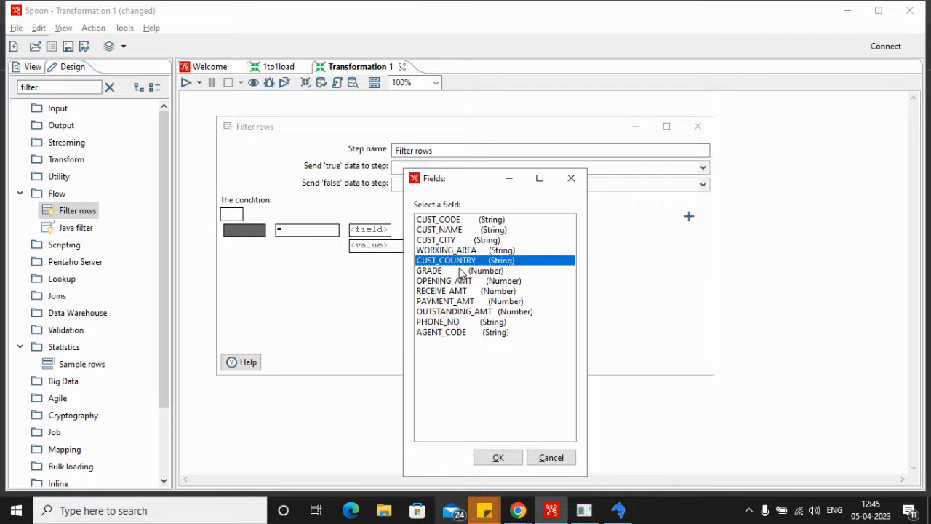
left_click(500, 457)
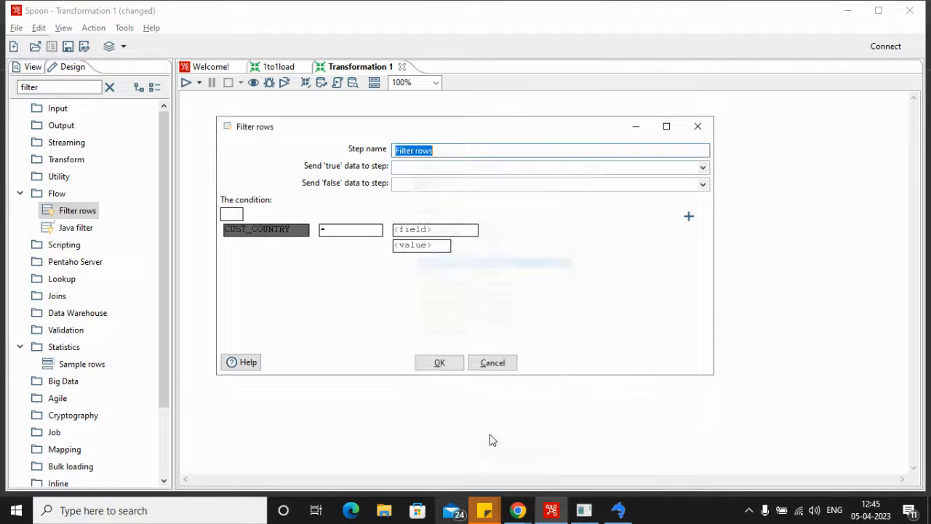
left_click(357, 231)
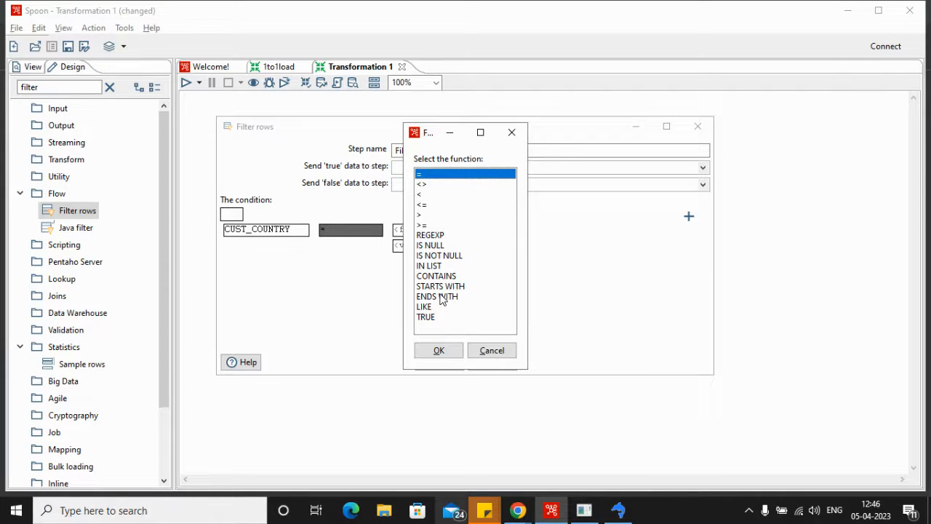
left_click(439, 352)
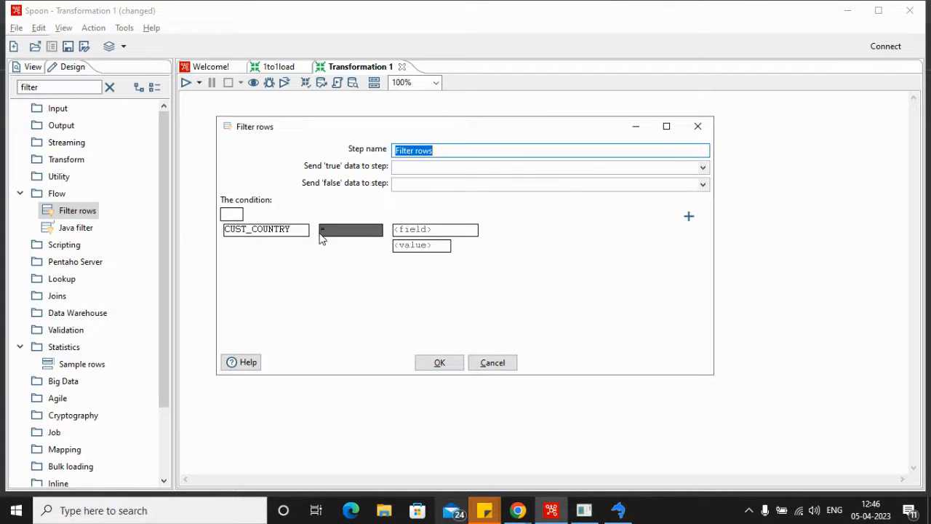
Step: Set the condition's comparison value to the String India and accept the Filter rows settings
left_click(463, 231)
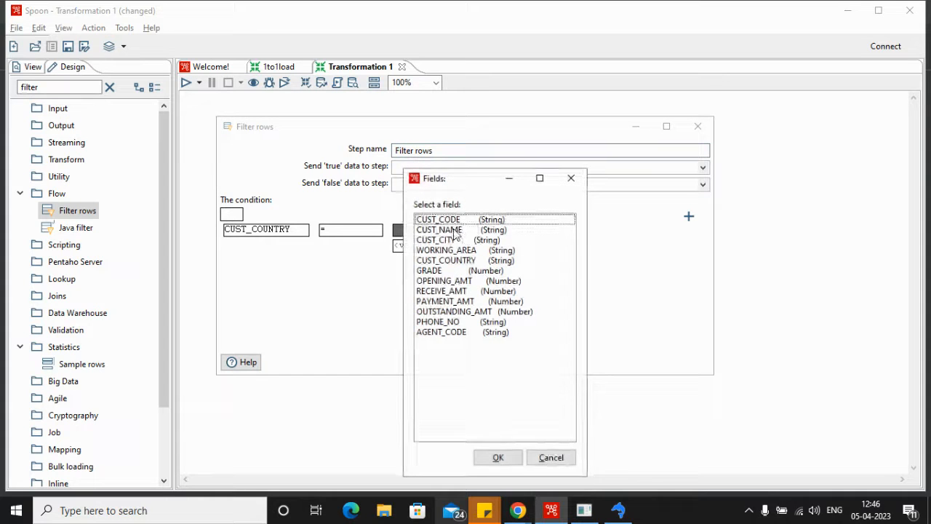
left_click(502, 458)
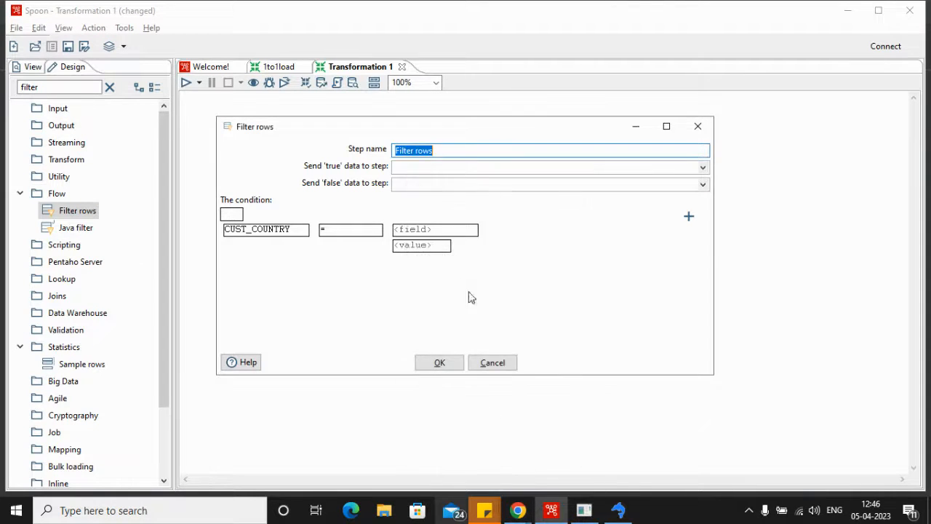
left_click(441, 247)
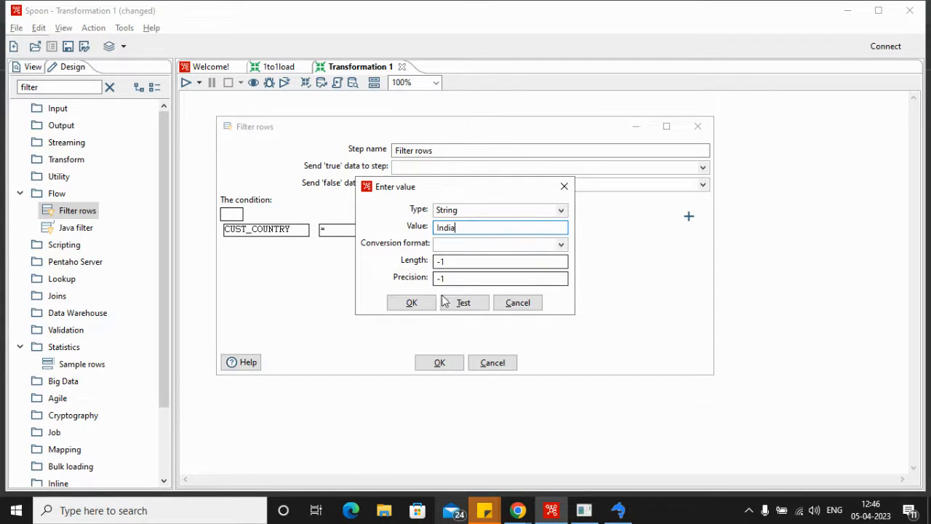
left_click(414, 306)
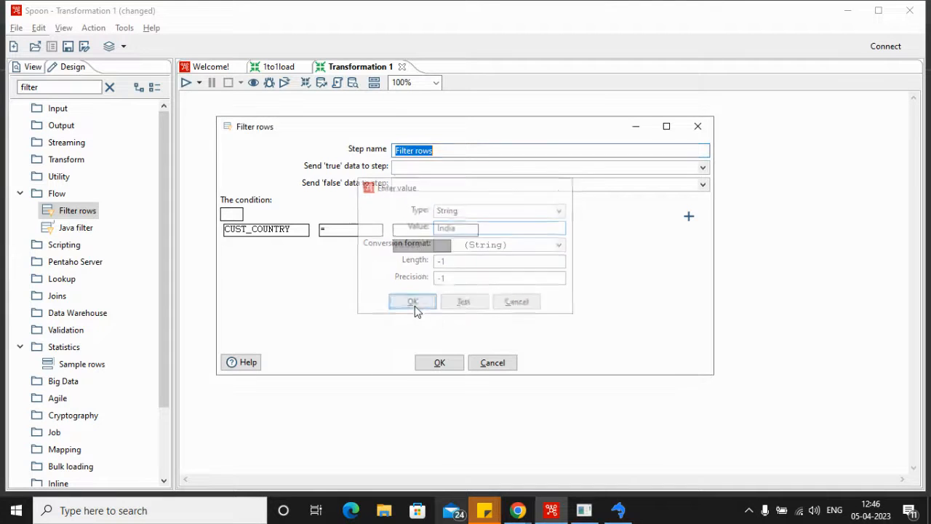
left_click(440, 363)
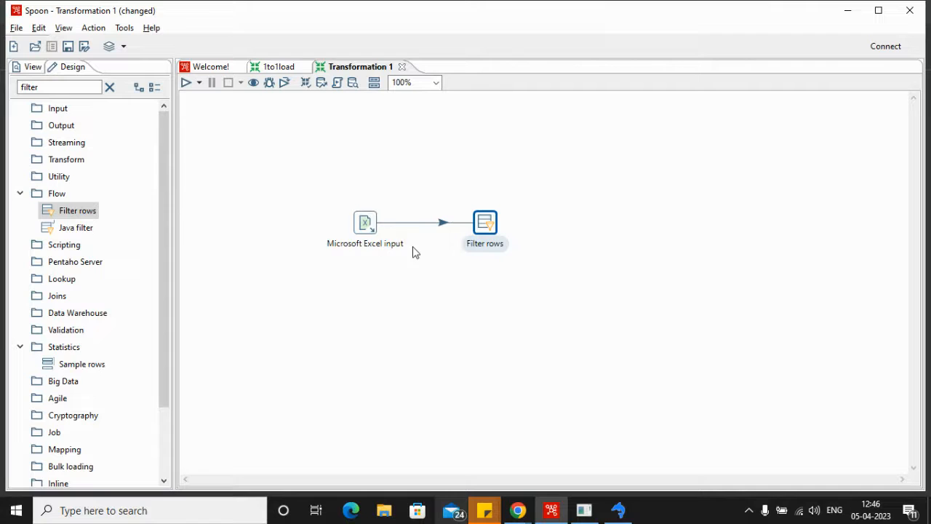
Step: Clear the step search and place two Microsoft Excel output steps, one above the other, beyond the Filter rows step
left_click(110, 87)
left_click(66, 89)
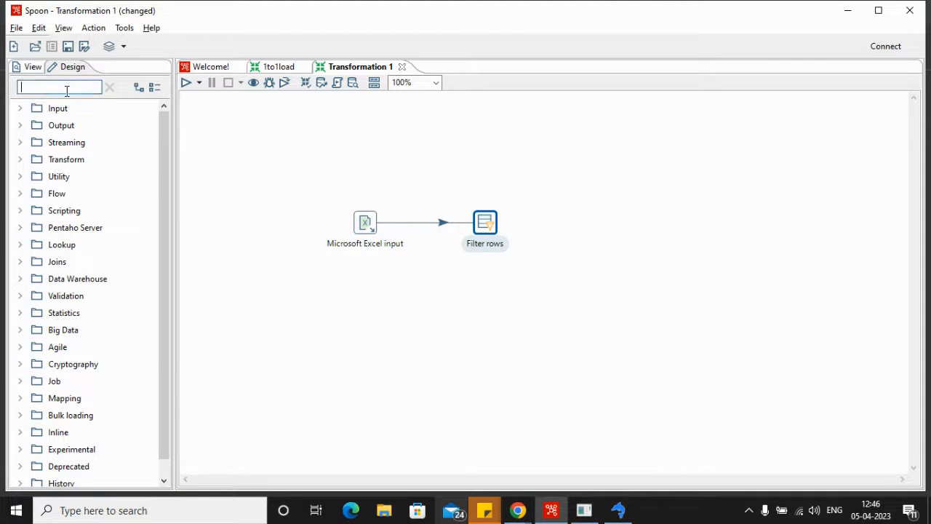
left_click(22, 126)
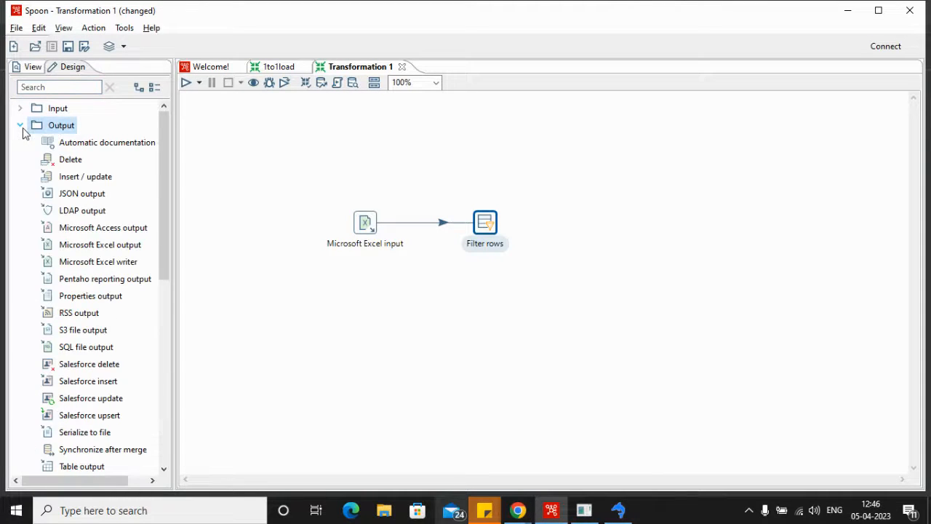
scroll(104, 200, "down", 1)
scroll(106, 204, "down", 1)
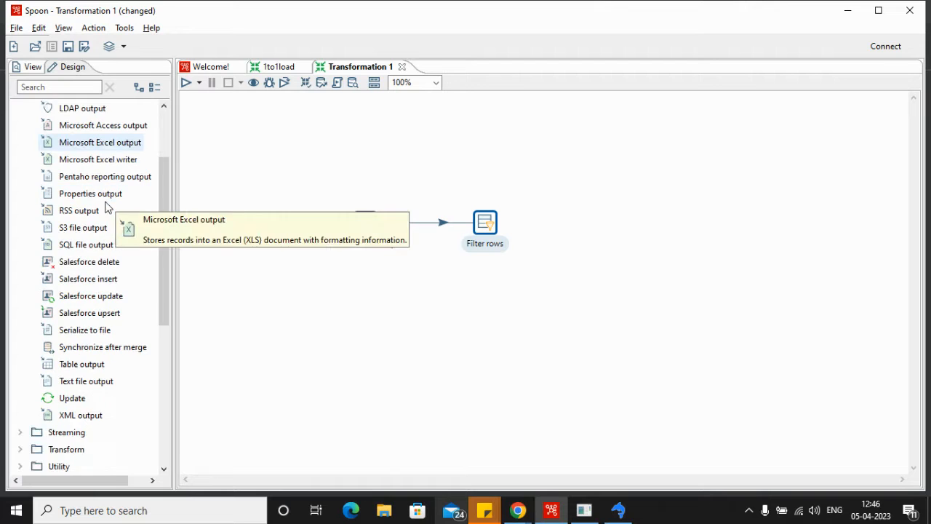
scroll(111, 240, "up", 1)
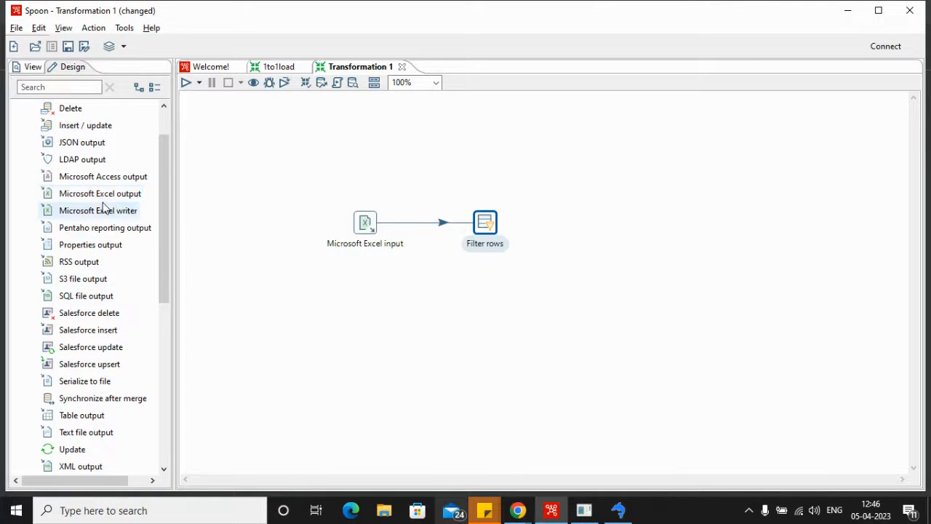
left_click_drag(95, 201, 660, 191)
left_click_drag(127, 202, 660, 278)
Step: Connect Filter rows to Microsoft Excel output for true results and to Microsoft Excel output 2 for false results
left_click(485, 224)
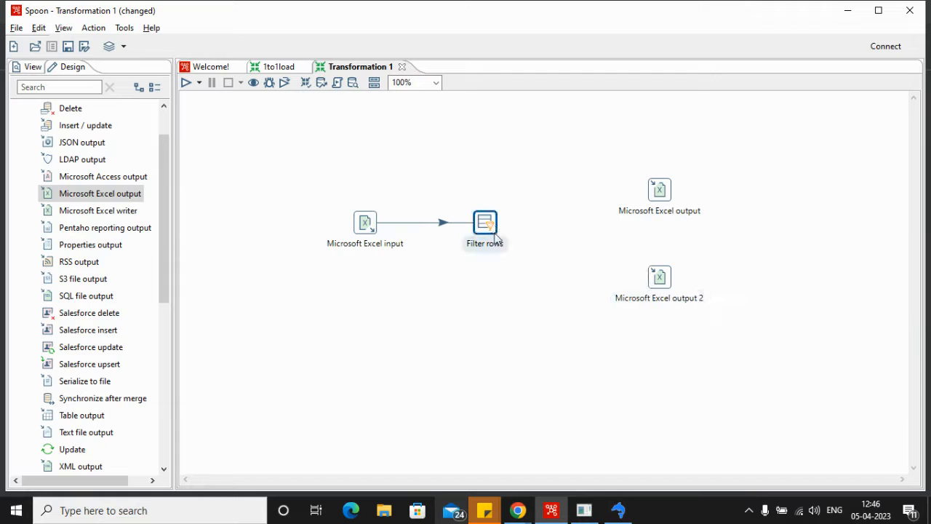
mouse_move(486, 225)
left_click_drag(501, 270, 658, 191)
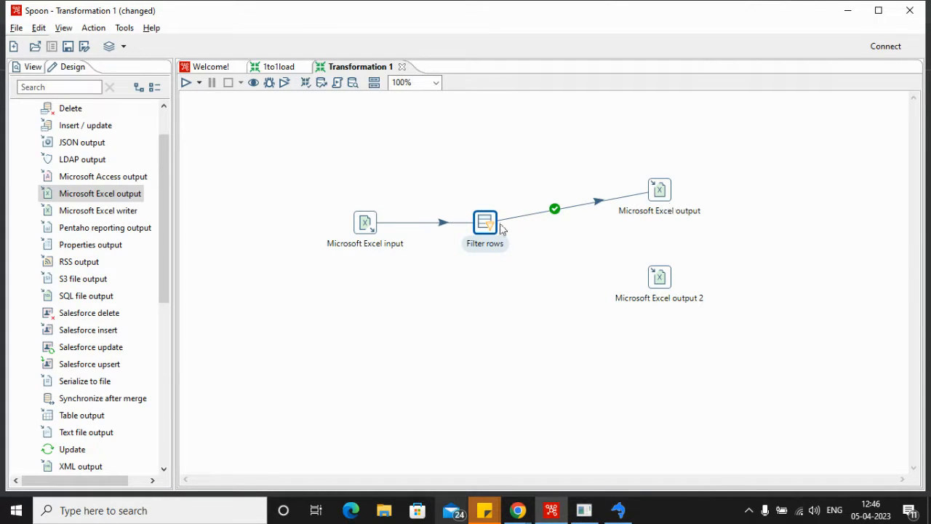
mouse_move(495, 230)
left_click_drag(501, 267, 666, 279)
left_click(733, 310)
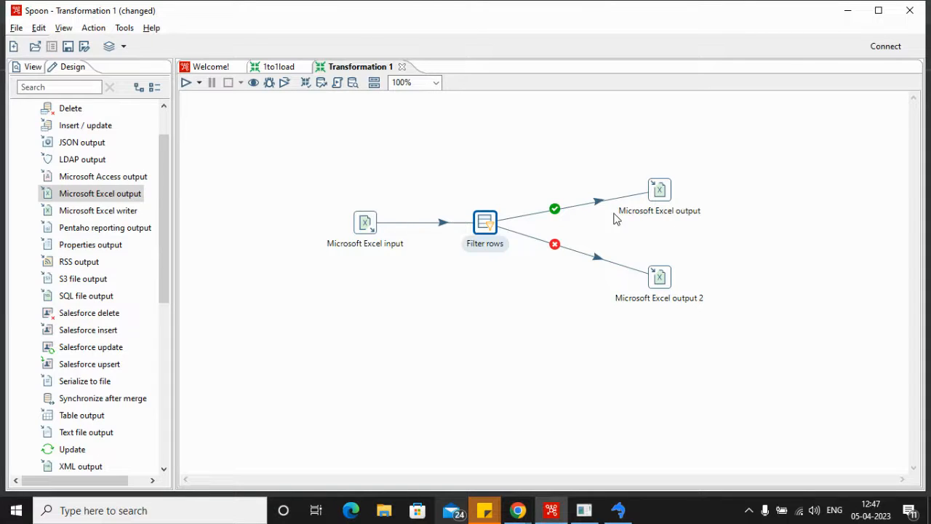
Step: Check the true and false target steps in the Filter rows settings and accept them
mouse_move(492, 227)
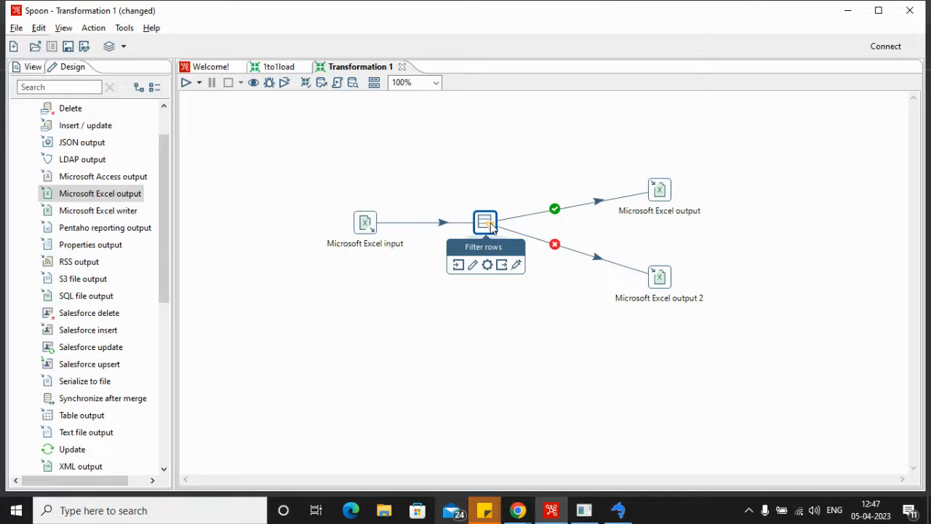
mouse_move(666, 288)
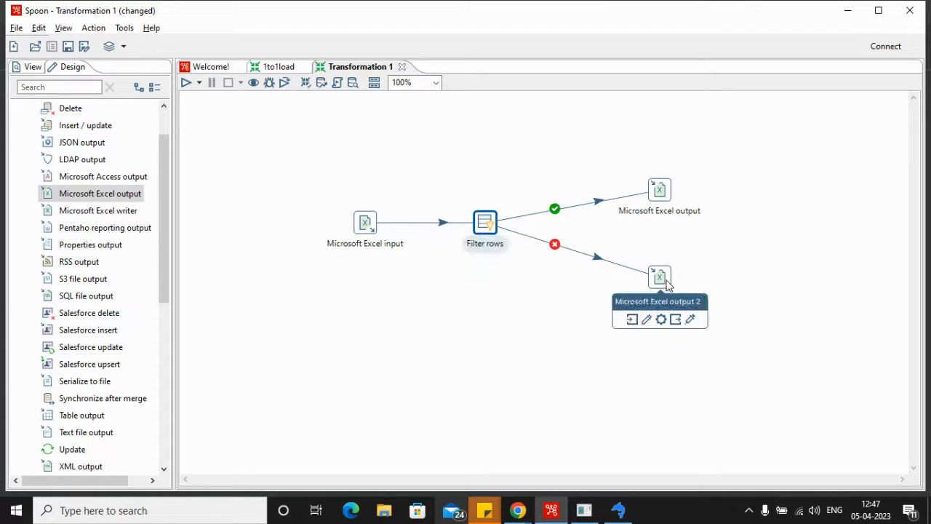
double_click(486, 221)
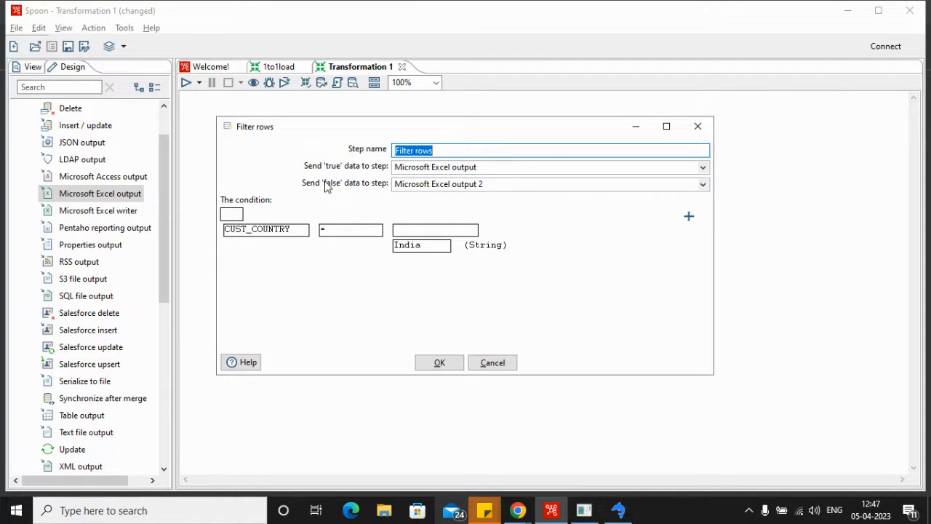
left_click(445, 362)
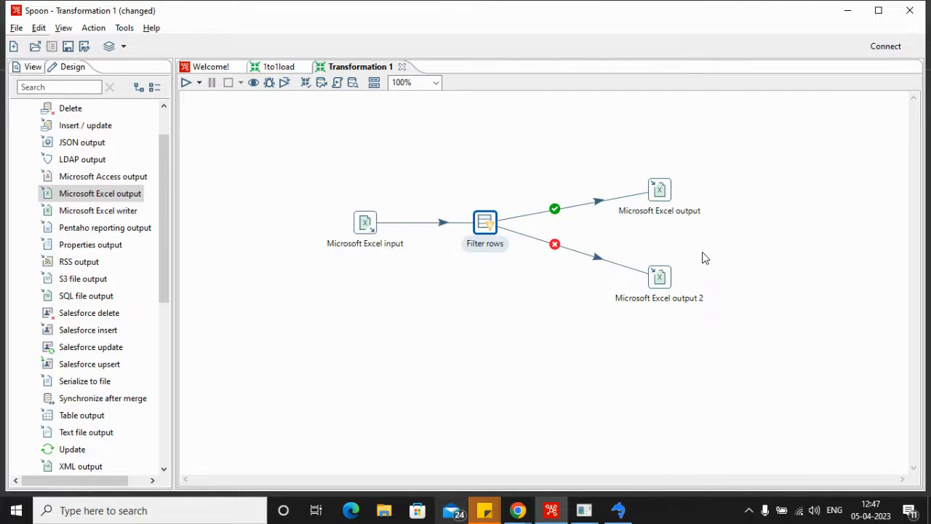
Step: Set the Microsoft Excel output step's filename to india_customers in the test_run folder and get its incoming fields
double_click(659, 191)
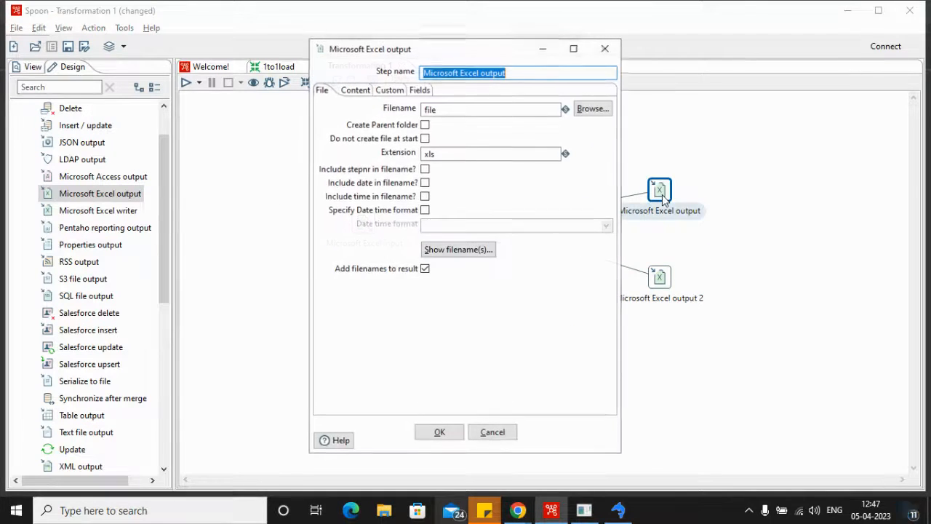
left_click(588, 108)
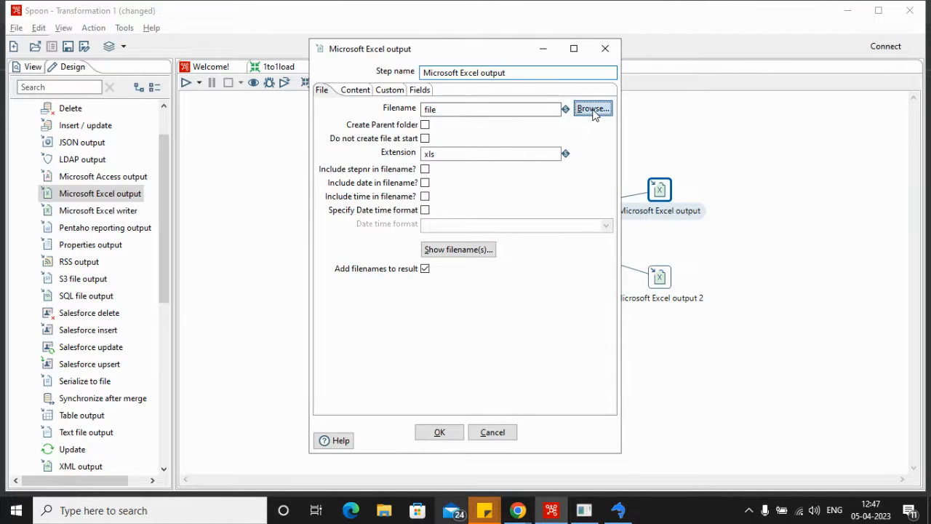
key("BackSpace")
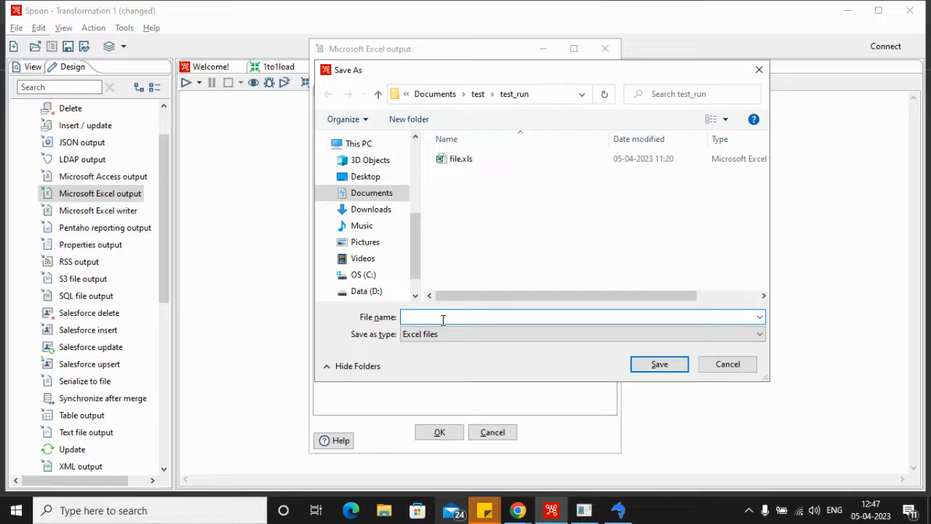
type("india_cus")
left_click(678, 367)
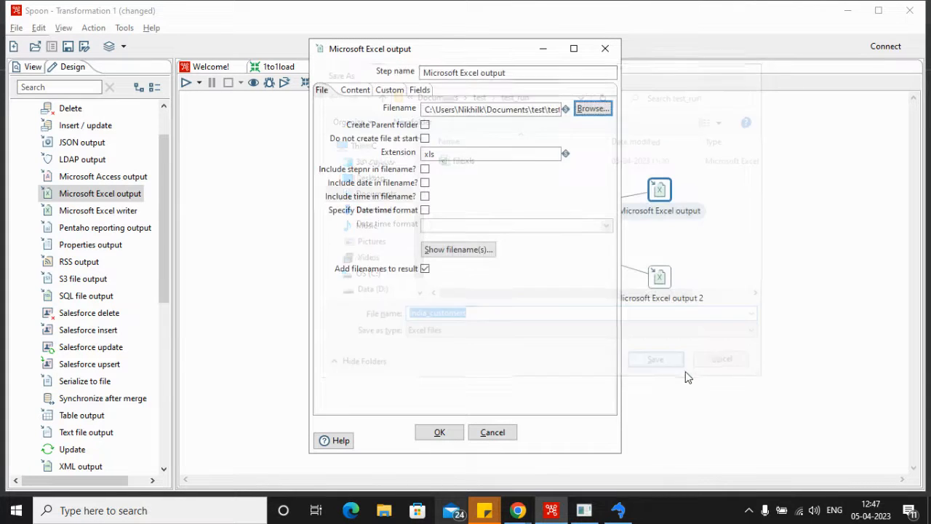
left_click(420, 89)
left_click(426, 402)
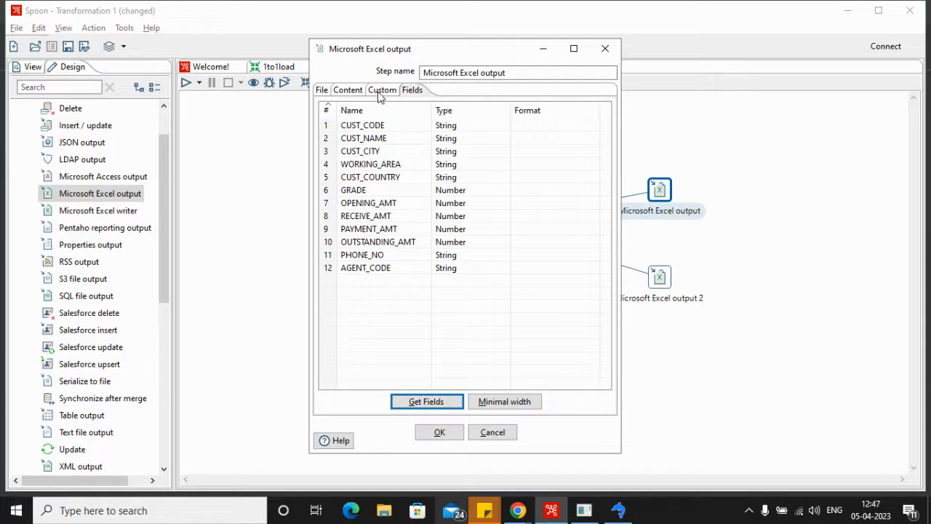
Step: Format the Microsoft Excel output header in bold Times at size 13 and accept the step's settings
left_click(349, 93)
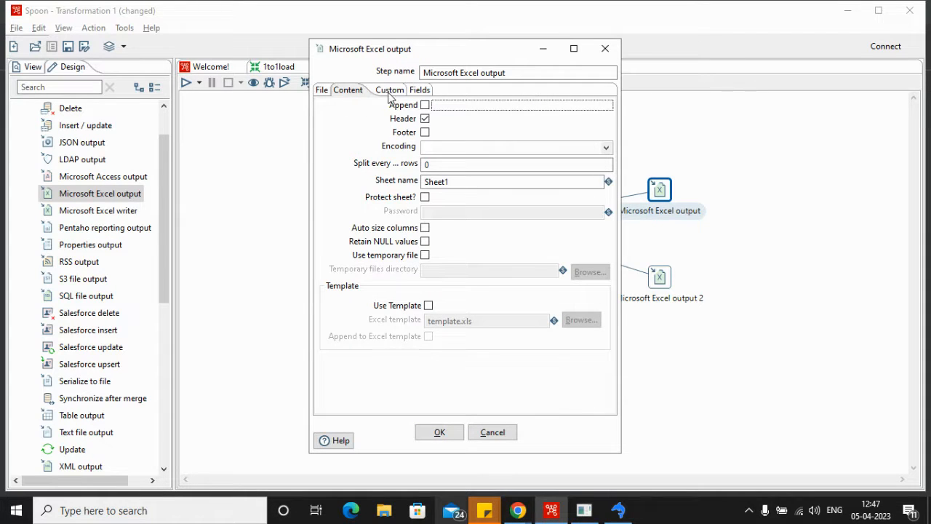
left_click(390, 89)
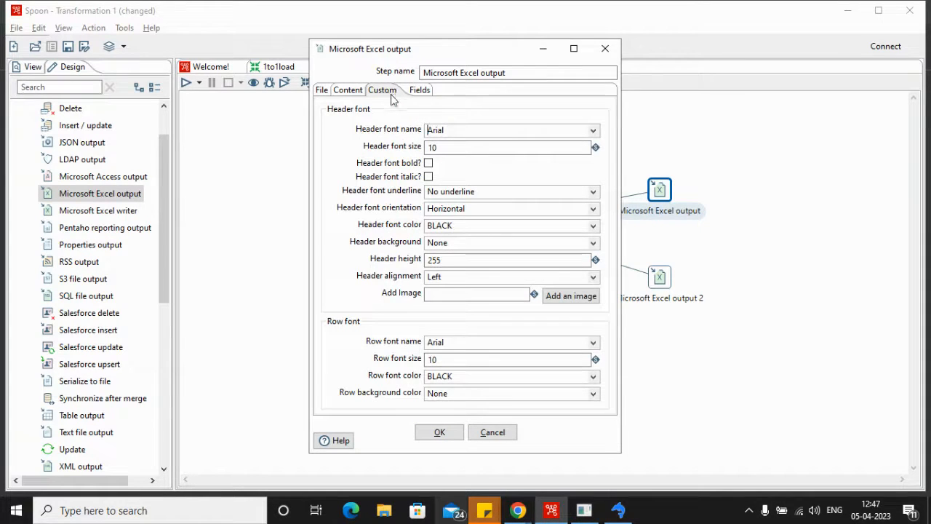
left_click(593, 131)
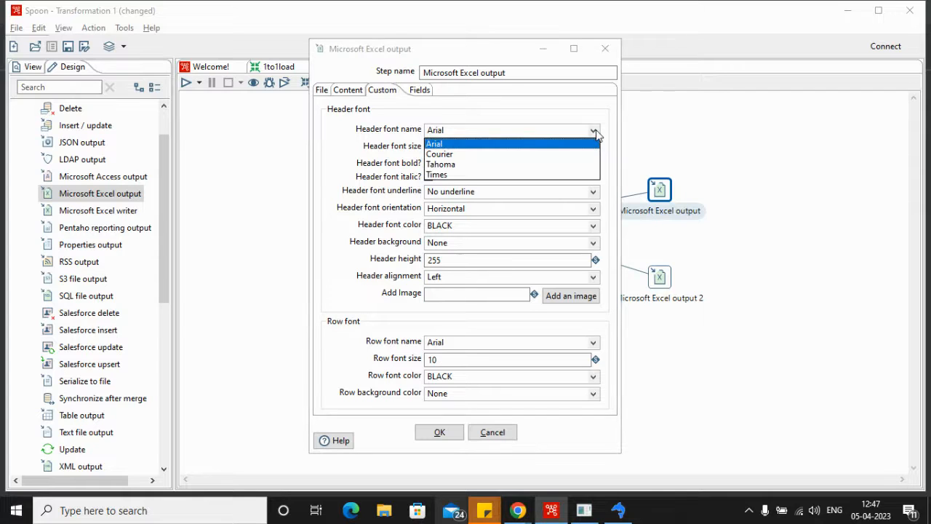
left_click(447, 175)
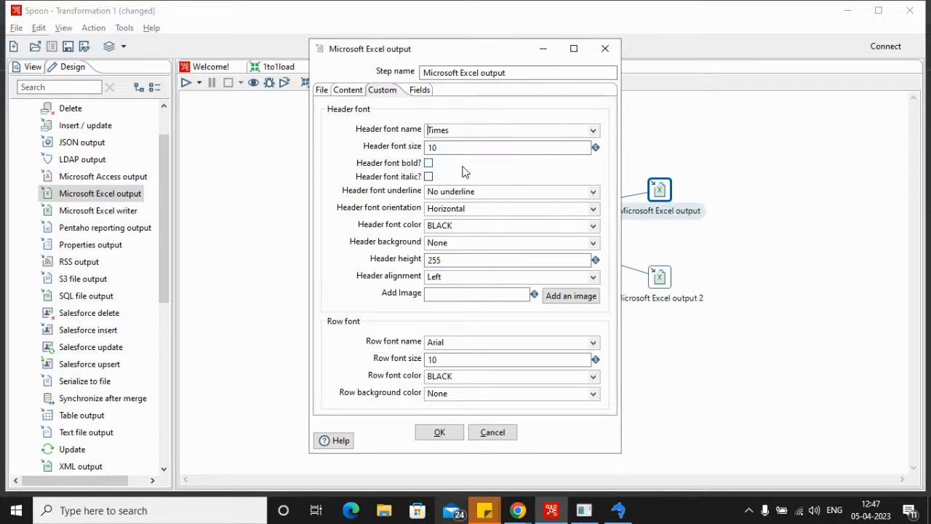
key("BackSpace")
type("3")
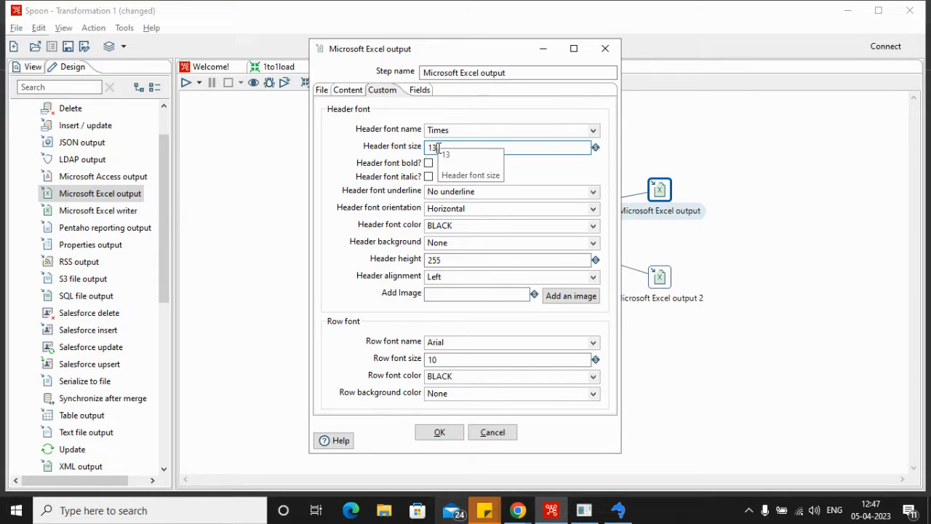
left_click(428, 164)
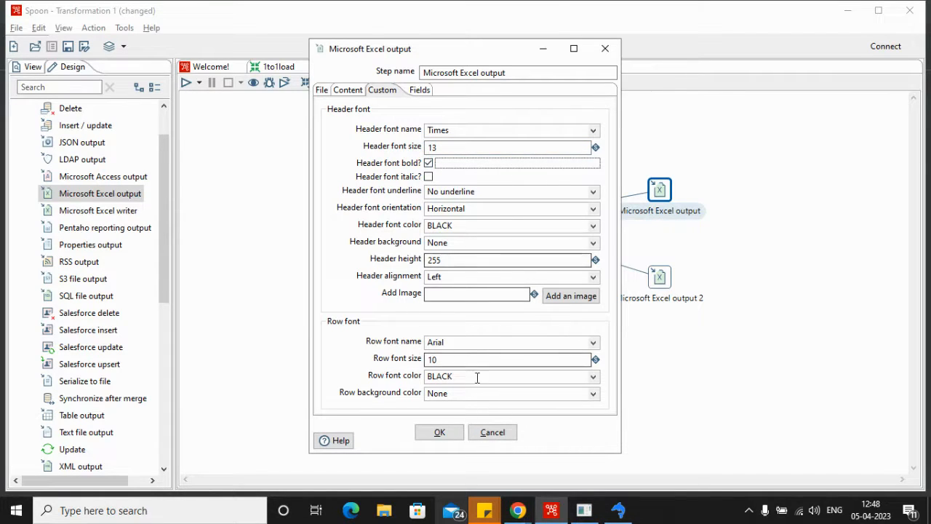
left_click(439, 432)
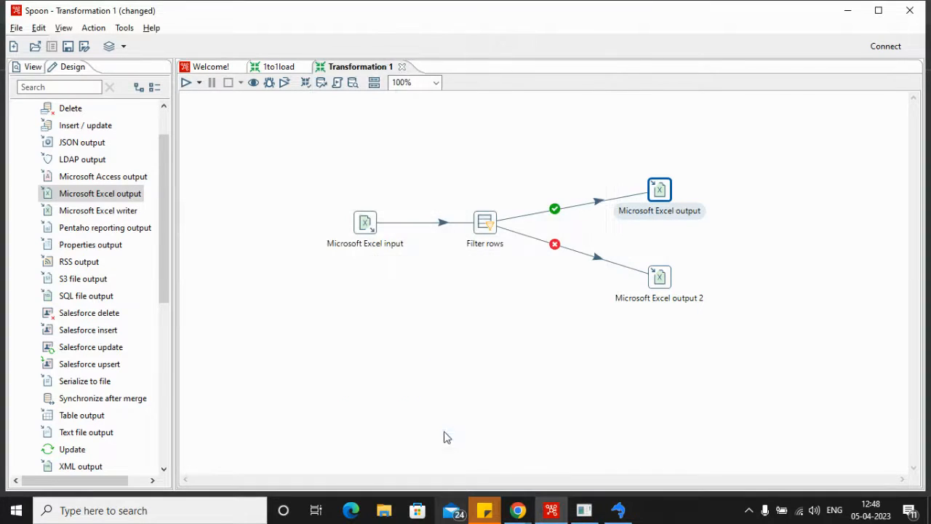
Step: Set the Microsoft Excel output 2 step's filename to non_indian_customers in the test_run folder
double_click(660, 278)
left_click(591, 108)
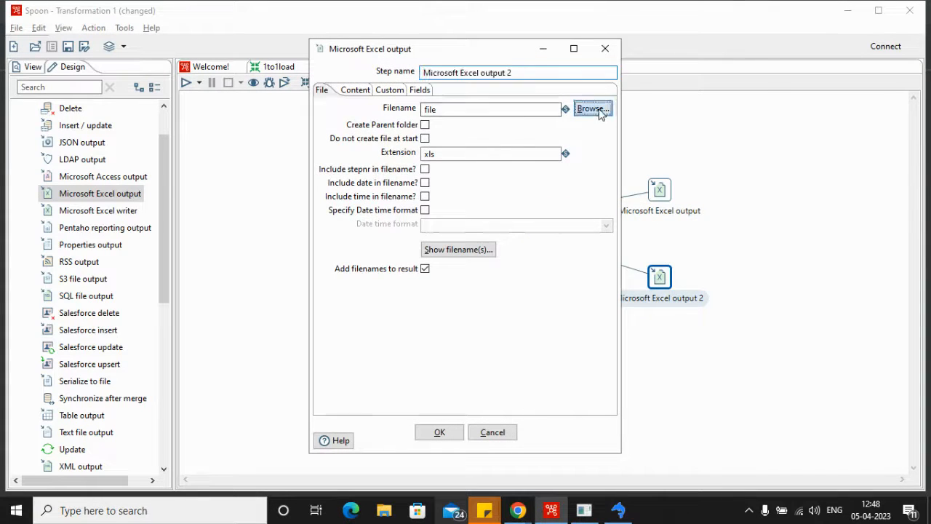
key("BackSpace")
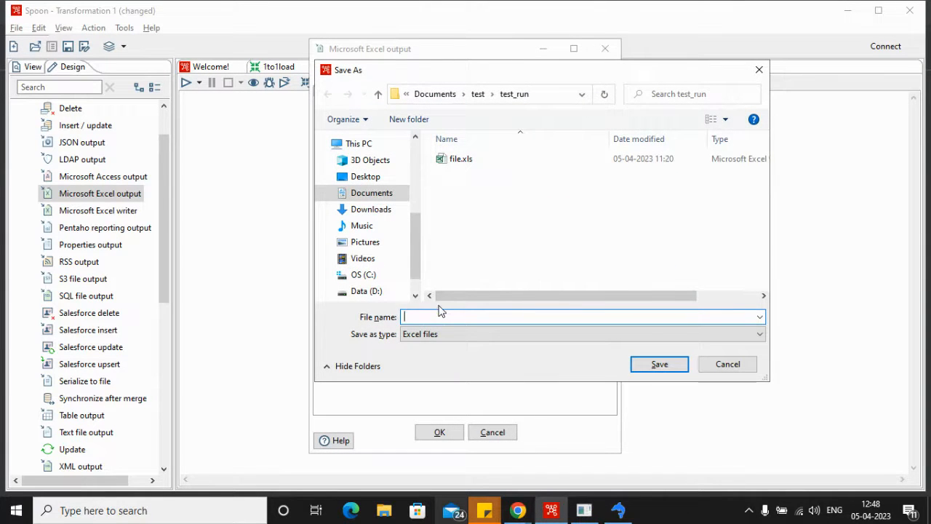
type("non_indian_customers")
left_click(659, 365)
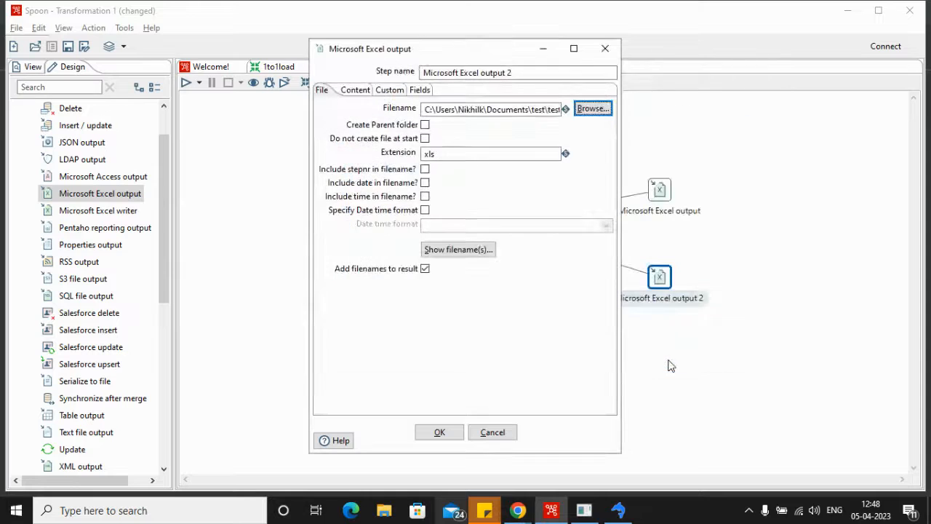
Step: Get the incoming fields for Microsoft Excel output 2 and accept the step with its default header font
left_click(412, 90)
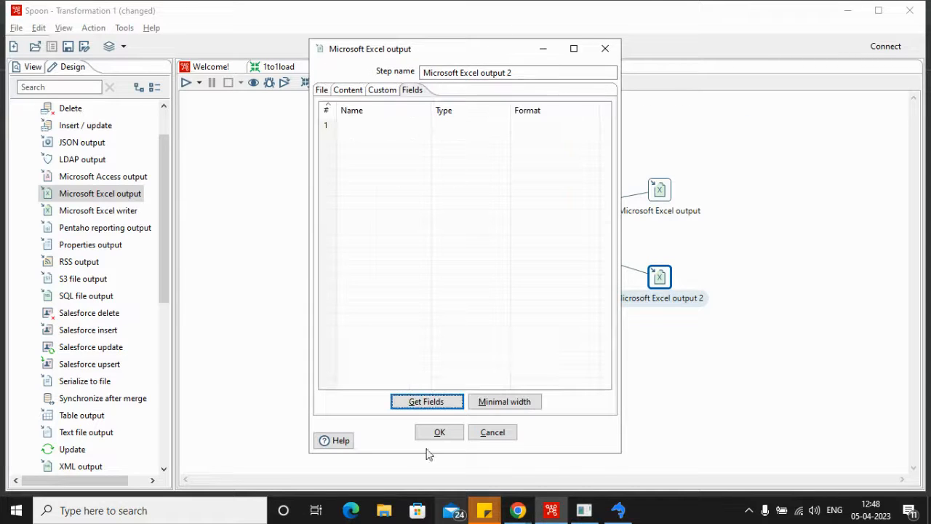
left_click(427, 401)
left_click(380, 90)
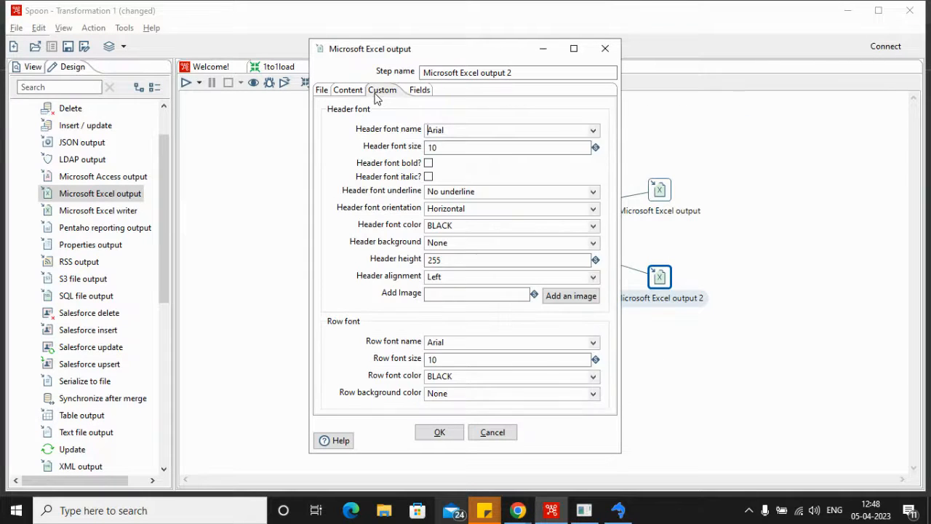
left_click(440, 433)
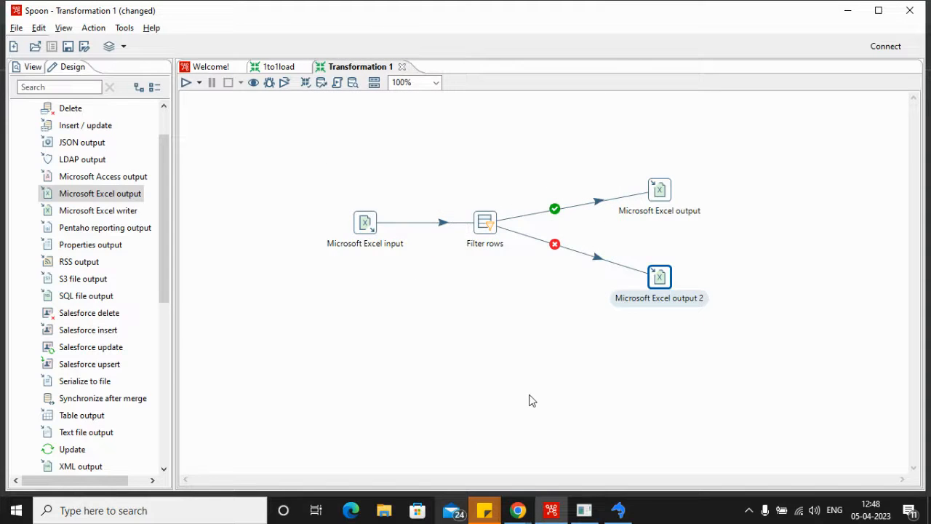
Step: Save the transformation as filter_demo in the test_run folder and run it with the Pentaho local configuration
key("ctrl+s")
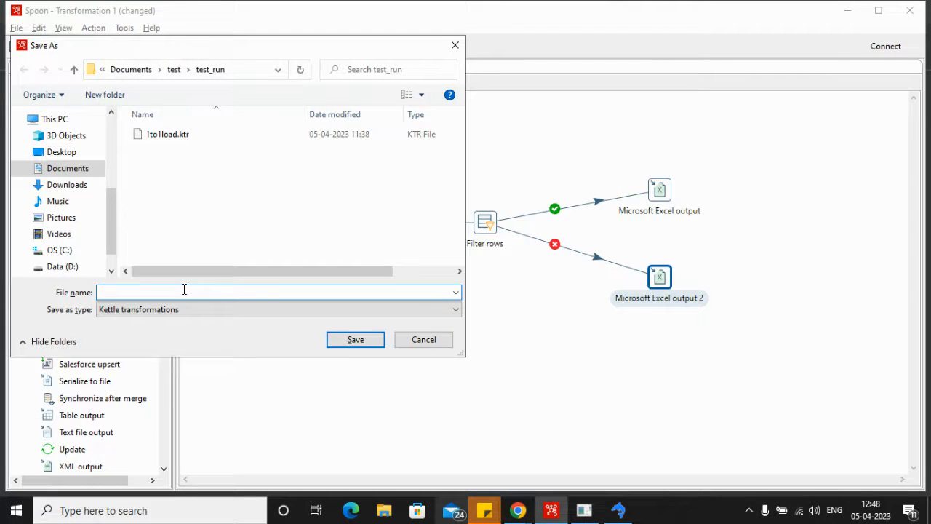
type("filter_demo")
left_click(368, 342)
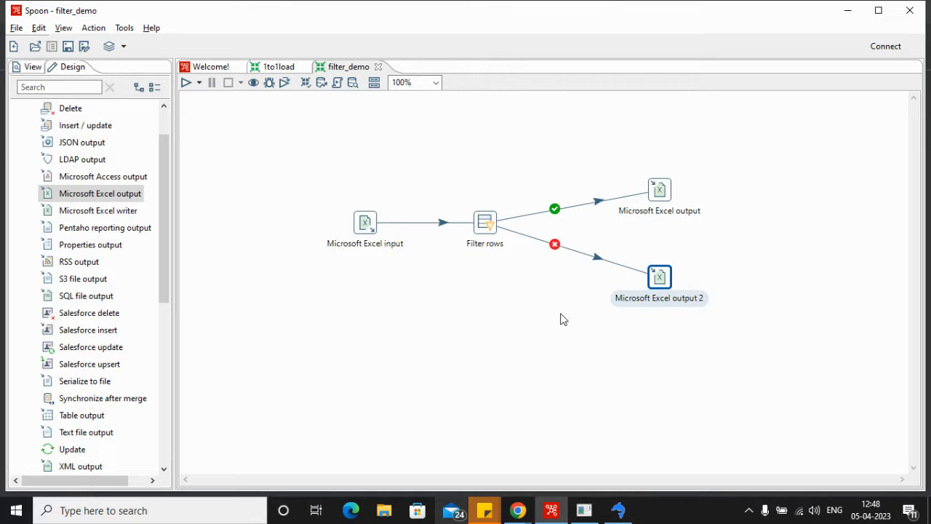
left_click(186, 82)
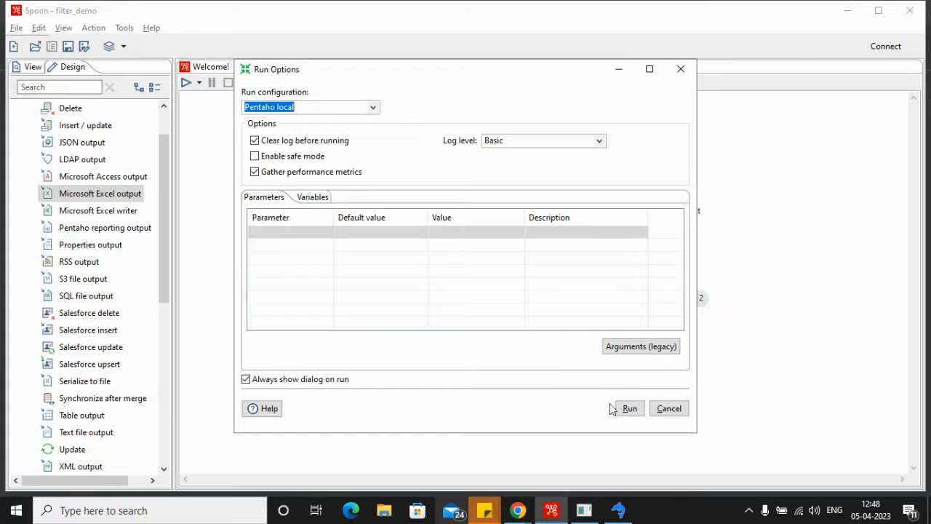
left_click(629, 409)
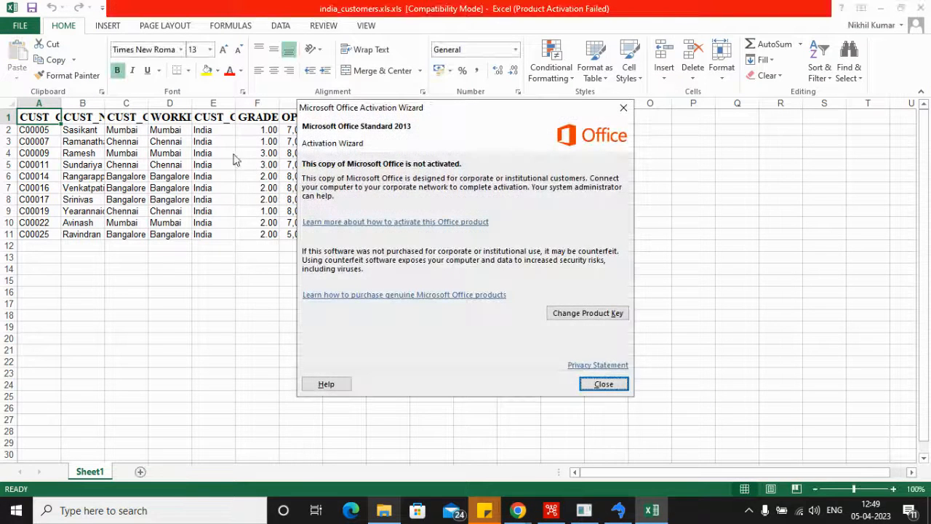
Step: Examine the header formatting and CUST_COUNTRY values in the india_customers workbook, widening columns as needed, and close it without saving
left_click(602, 383)
left_click_drag(192, 102, 407, 116)
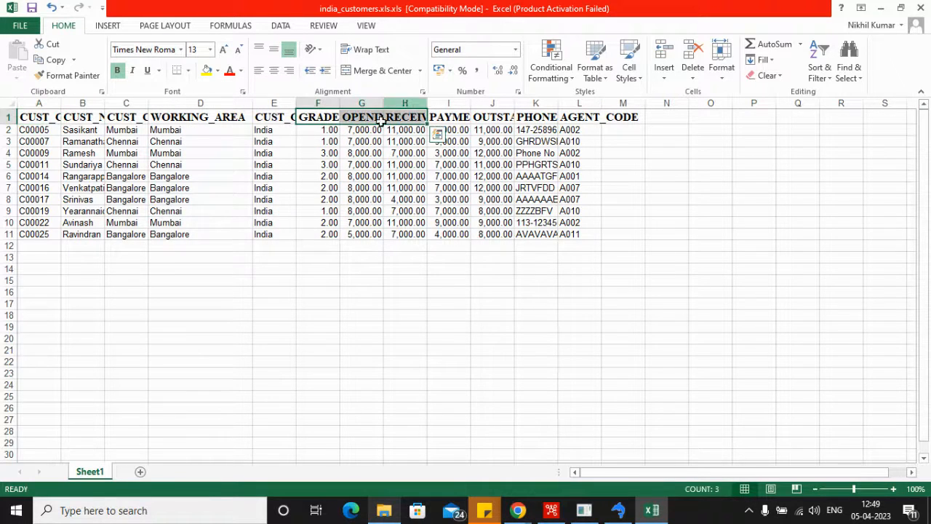
left_click(276, 130)
left_click_drag(295, 102, 322, 103)
left_click_drag(276, 131, 280, 246)
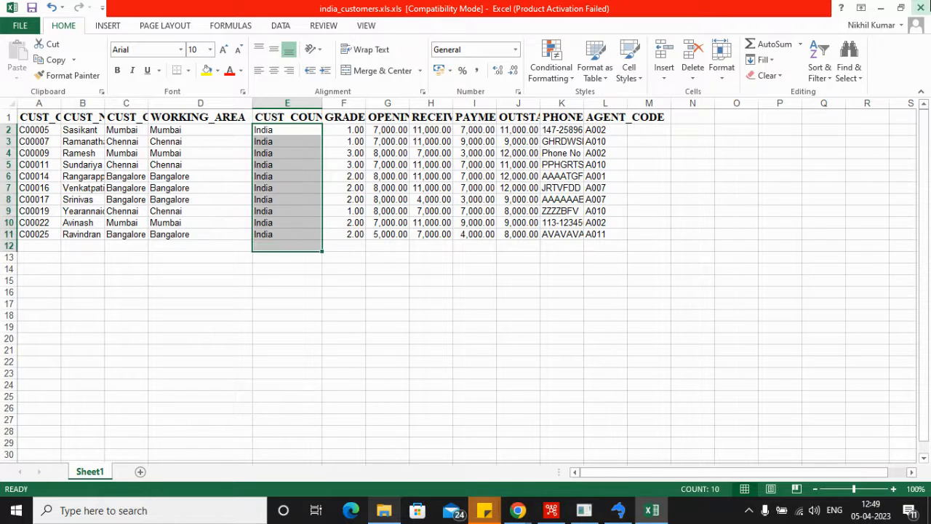
left_click(920, 8)
left_click(463, 272)
Step: Open the non_indian_customers workbook, examine its CUST_COUNTRY values, close it and return to the filter_demo transformation in Spoon
double_click(218, 210)
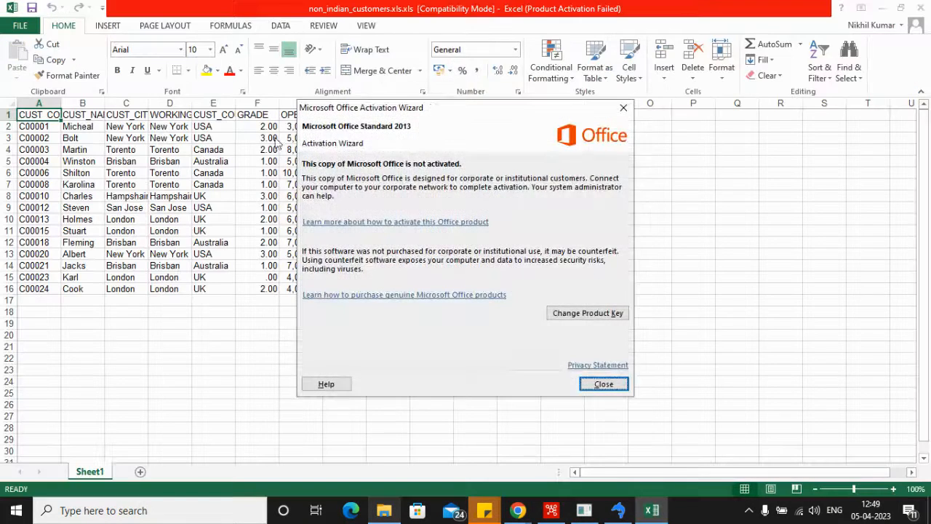
left_click(604, 384)
left_click_drag(225, 126, 220, 291)
left_click(921, 7)
left_click(552, 510)
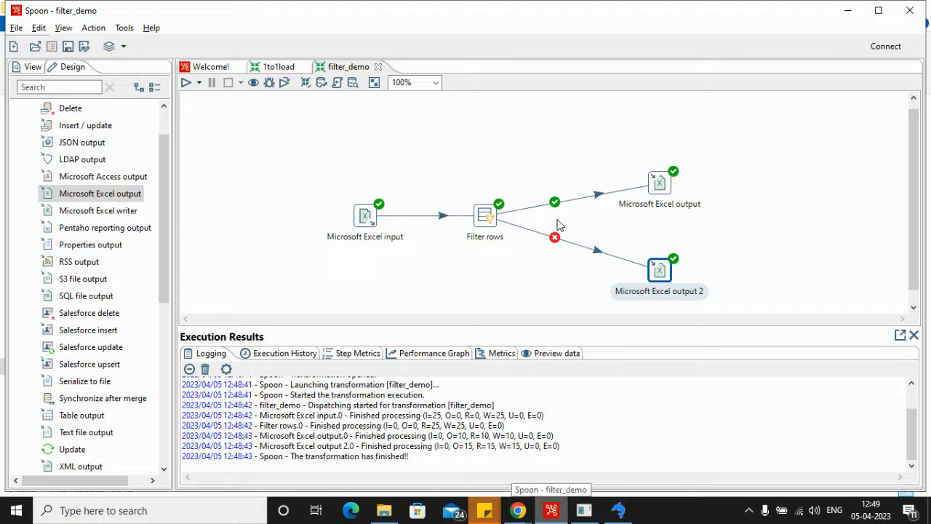